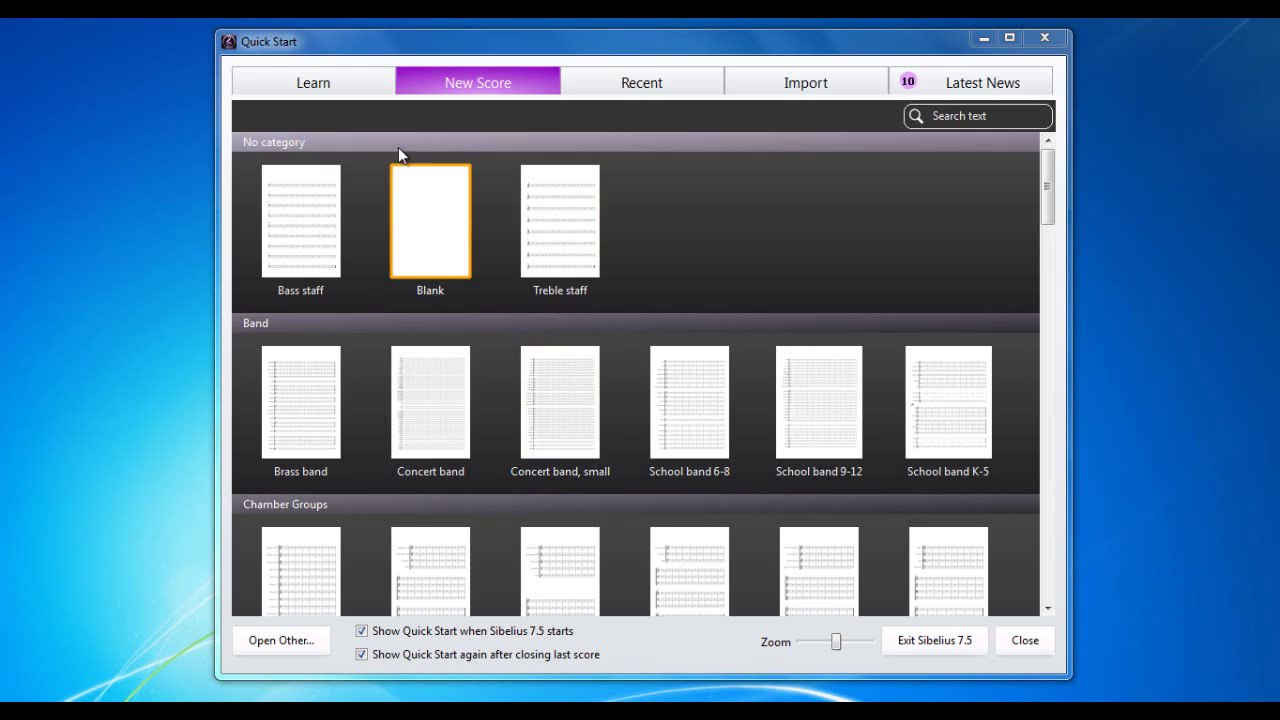
Step: Browse the Learn page, then the Recent scores list with the Older scores expanded
click(322, 86)
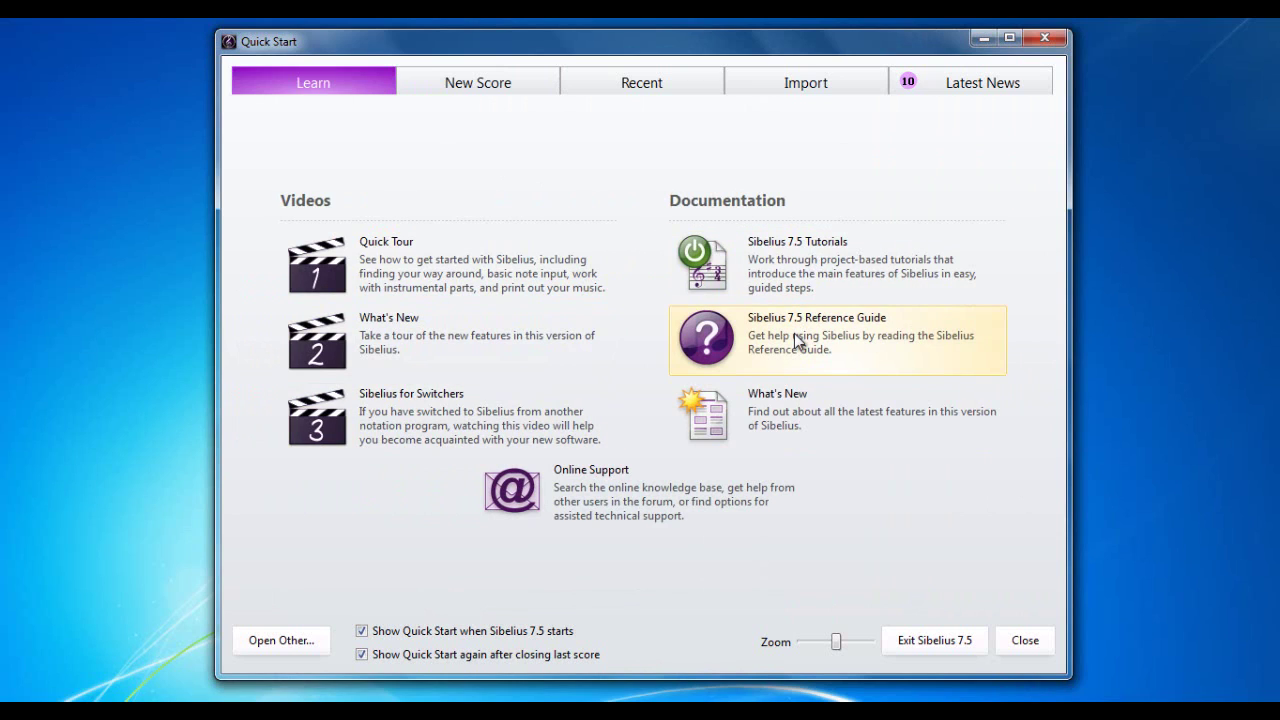
click(634, 84)
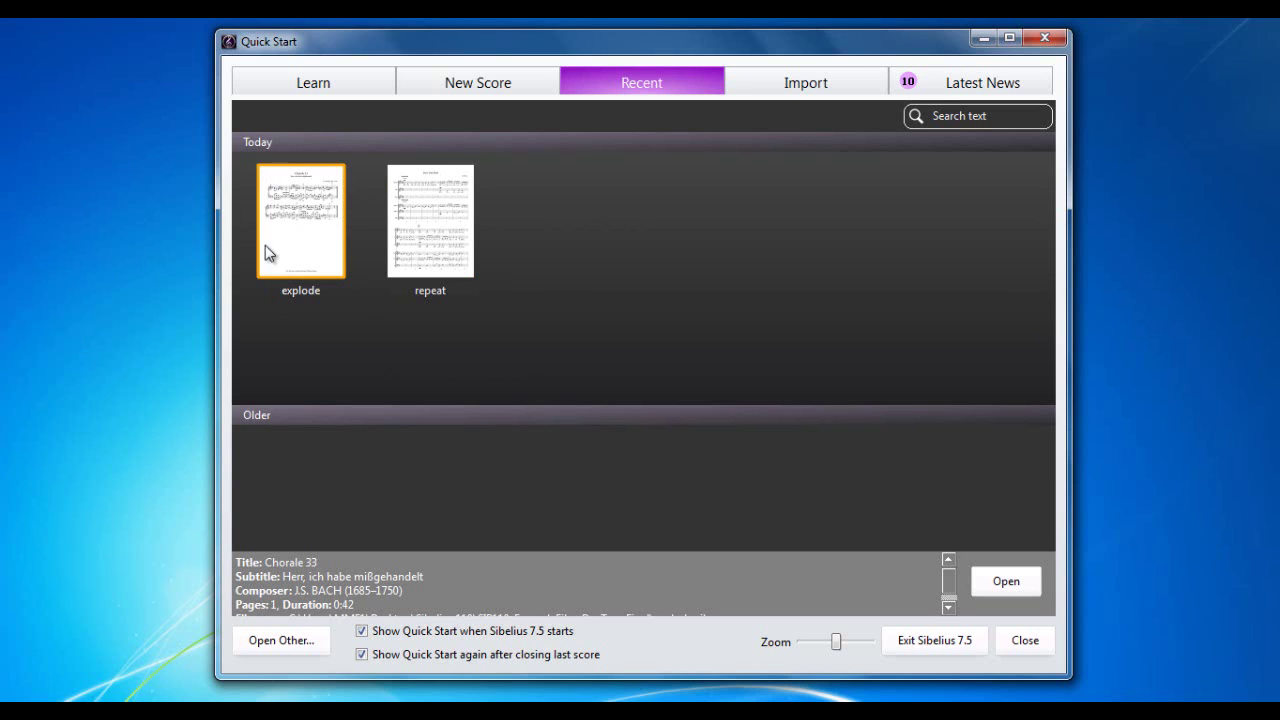
click(301, 416)
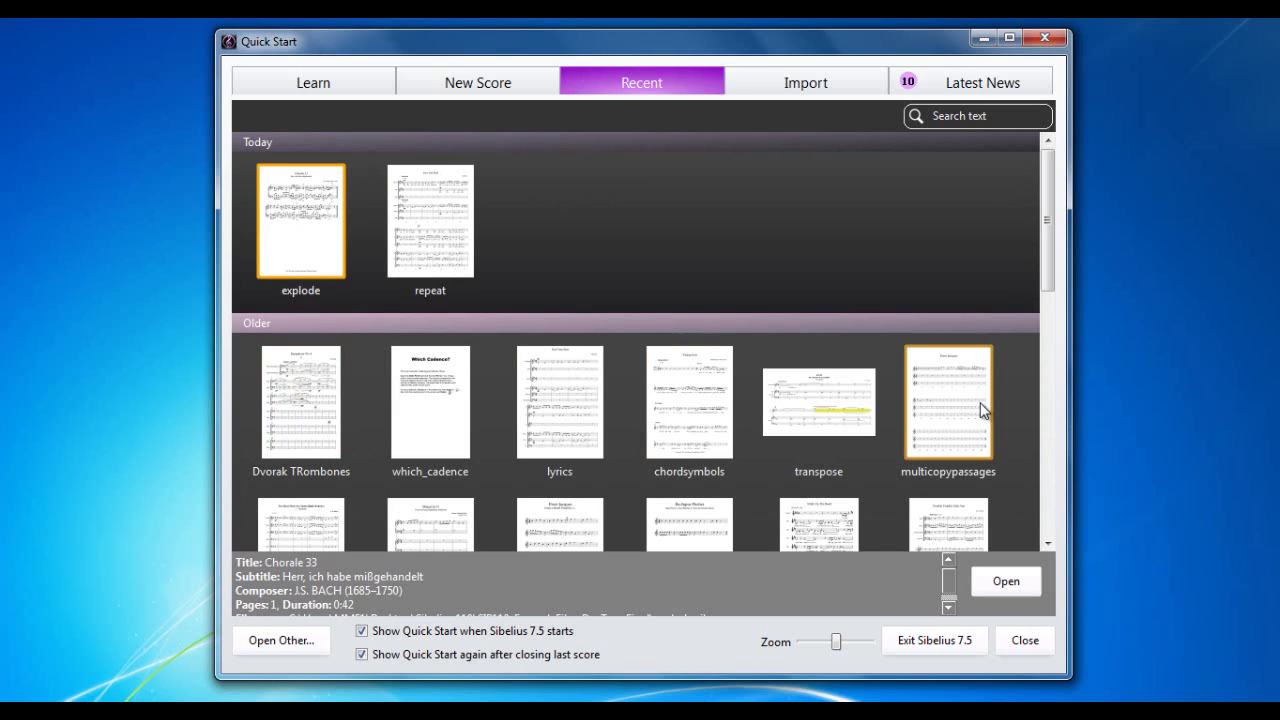
drag(1043, 255, 1053, 201)
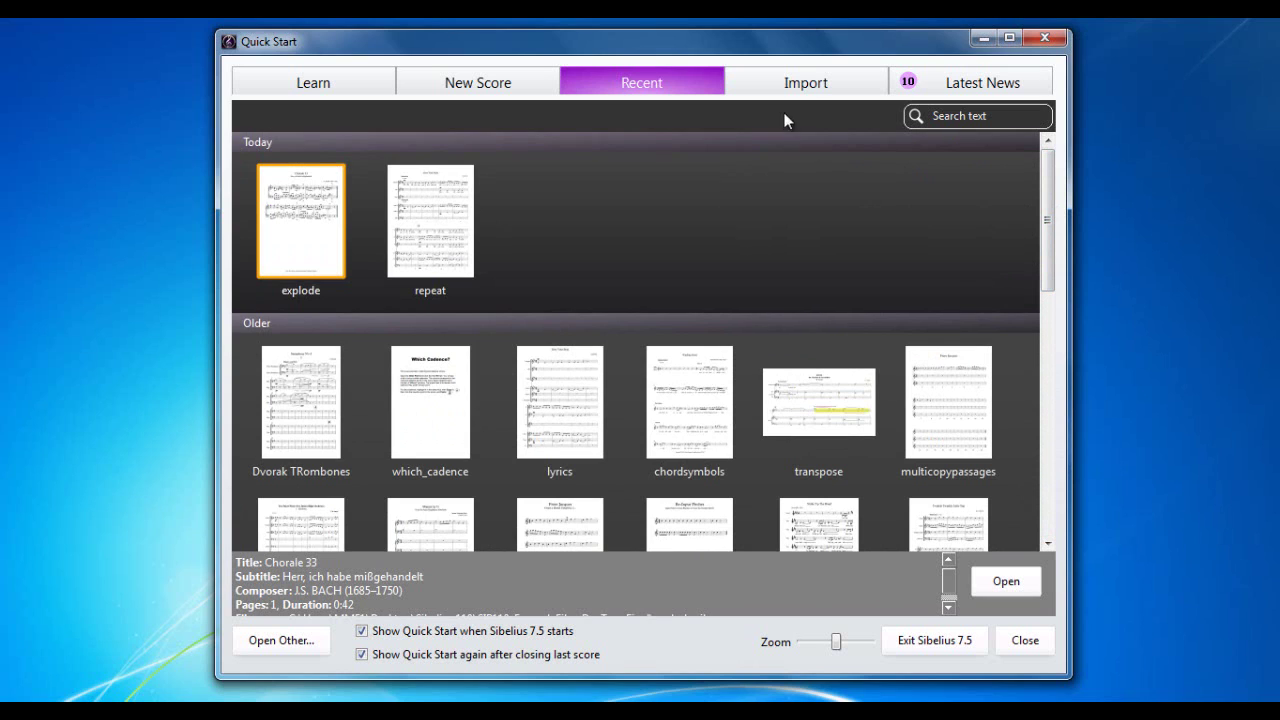
Step: View the Import page's MIDI and MusicXML options, then the Latest News articles
click(808, 87)
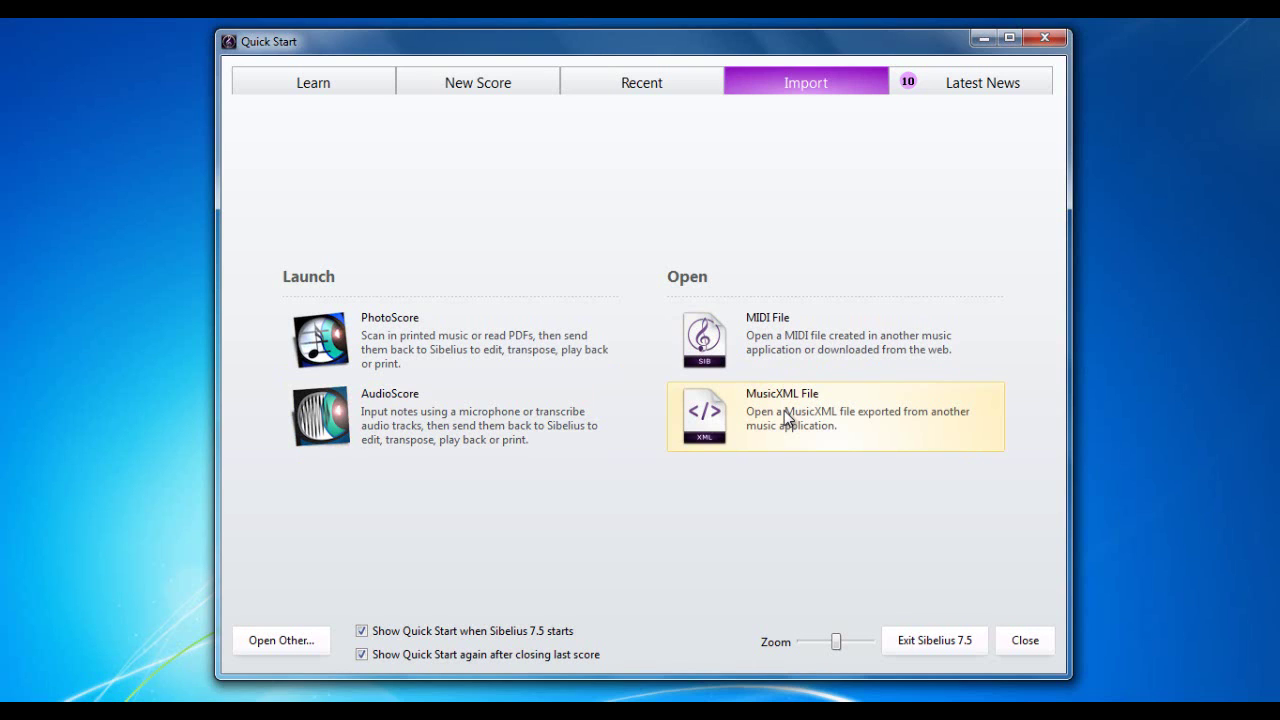
click(989, 85)
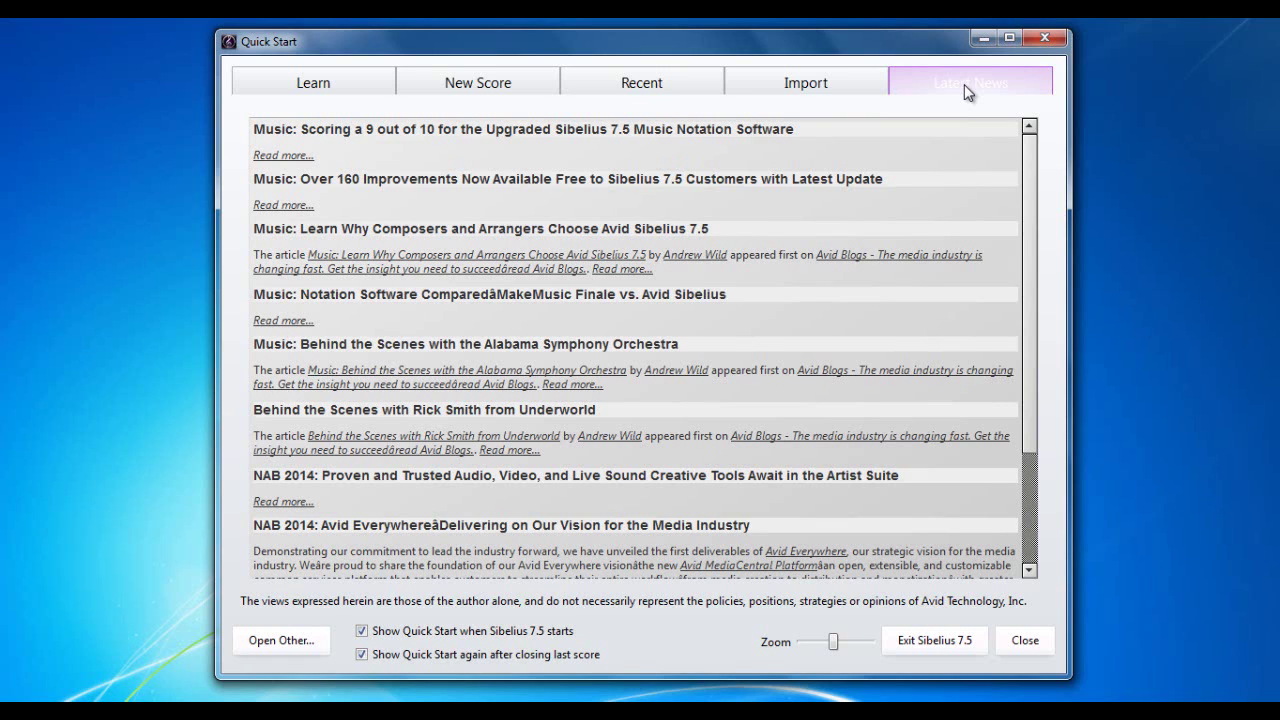
Step: Go back to the New Score templates and shrink their thumbnails slightly with the Zoom slider
click(468, 84)
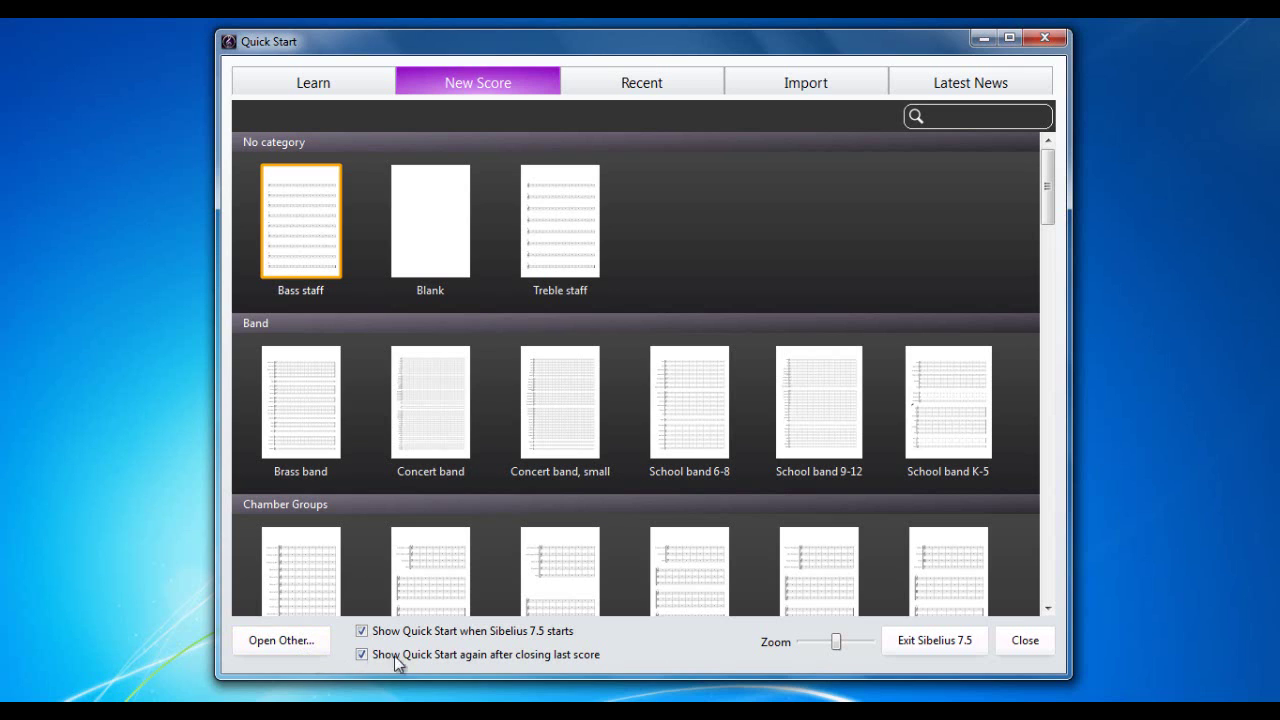
mouse_move(838, 650)
mouse_down()
mouse_move(820, 651)
mouse_move(846, 650)
mouse_move(834, 648)
mouse_up()
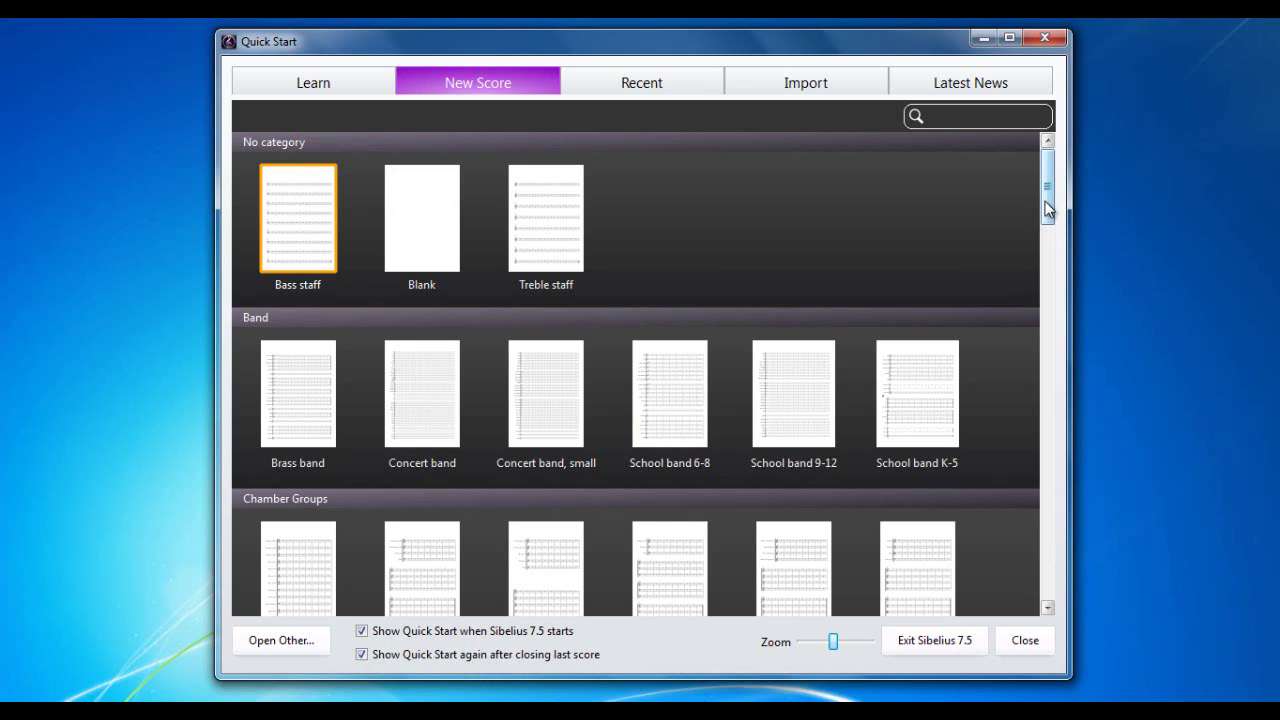
Step: Scroll through the template categories and back to No category's Bass staff, Blank and Treble staff
mouse_move(1047, 207)
mouse_down()
mouse_move(1046, 266)
mouse_move(1047, 188)
mouse_up()
drag(1048, 198, 1030, 477)
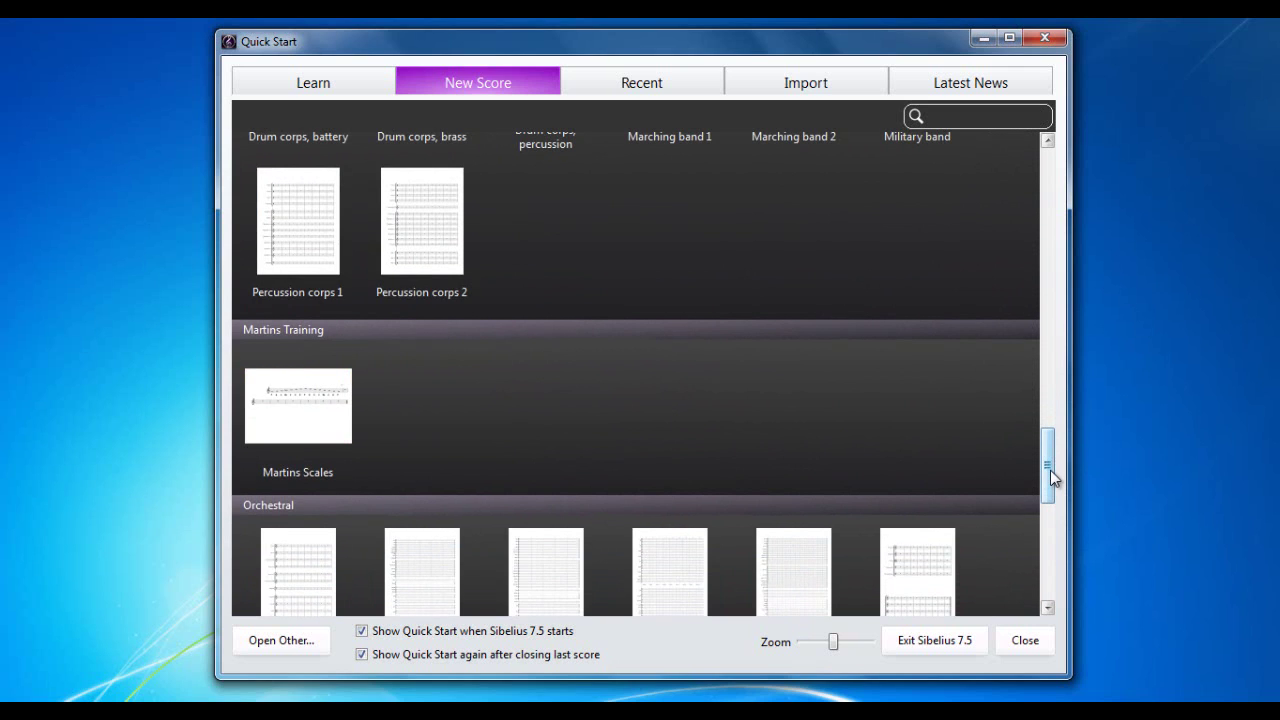
drag(1050, 470, 1052, 175)
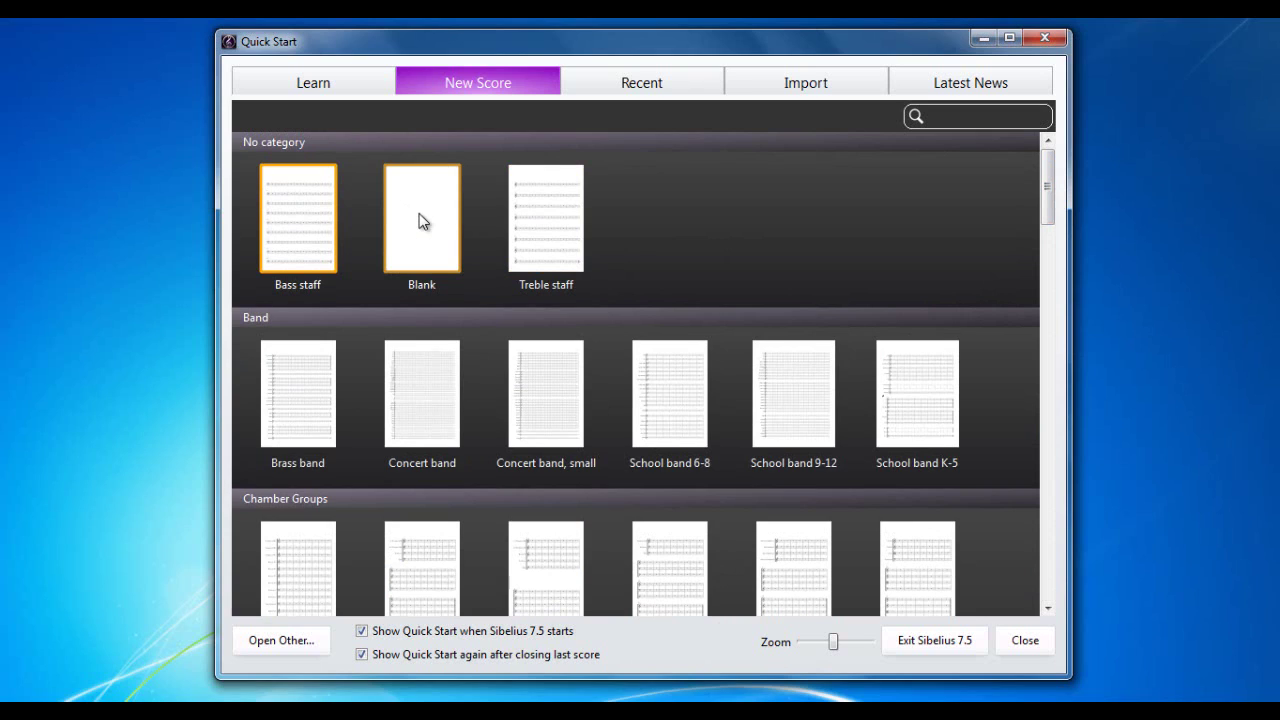
Step: Start a score from the Blank template, keeping A4 page size and Unchanged house style
double_click(420, 222)
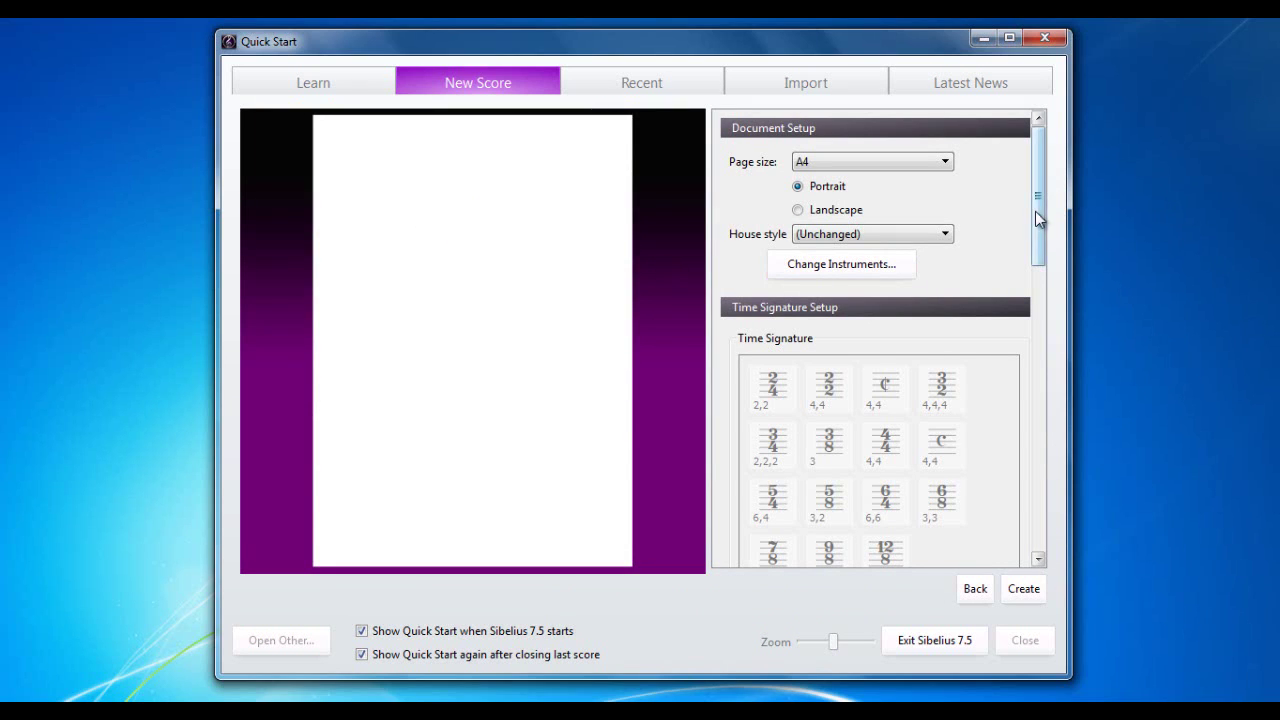
drag(1037, 213, 1020, 111)
click(945, 165)
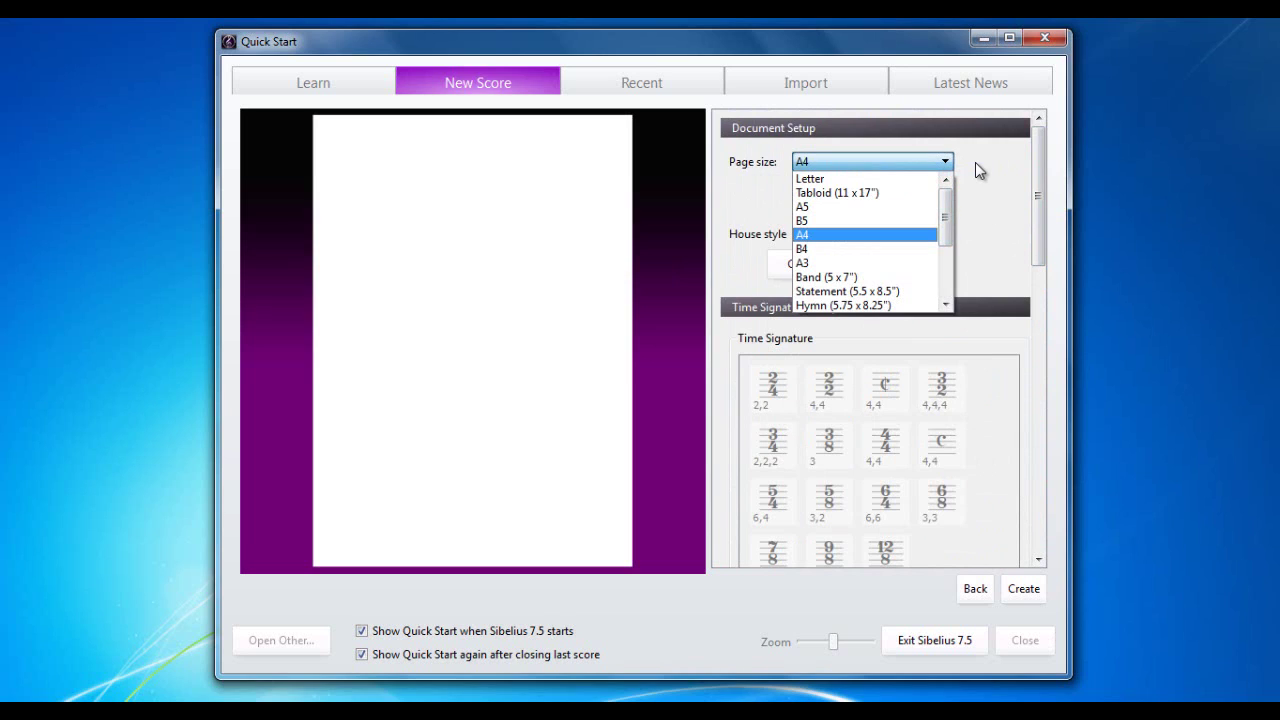
click(977, 170)
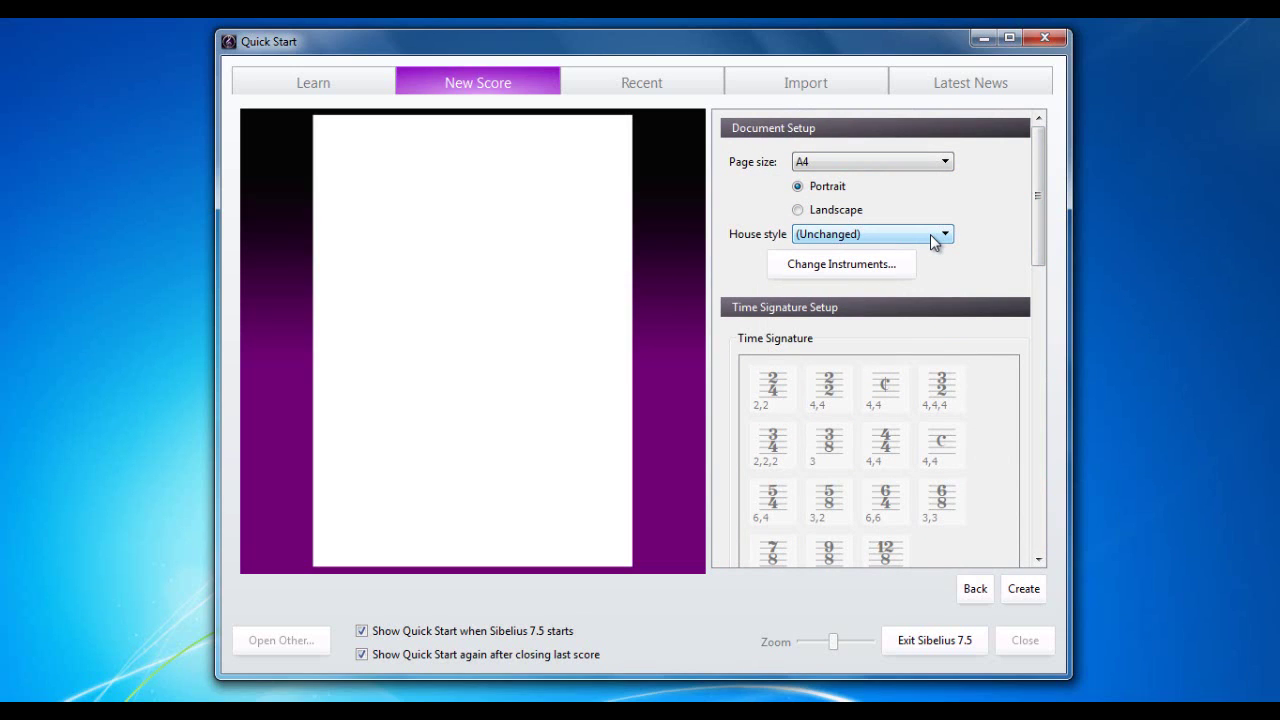
click(930, 234)
scroll(944, 285, down, 3)
scroll(944, 285, up, 2)
scroll(944, 285, up, 1)
click(1003, 247)
Step: Bring up Add or Remove Instruments, collapse Keyboards and expand the Choose from instrument-set list
click(808, 267)
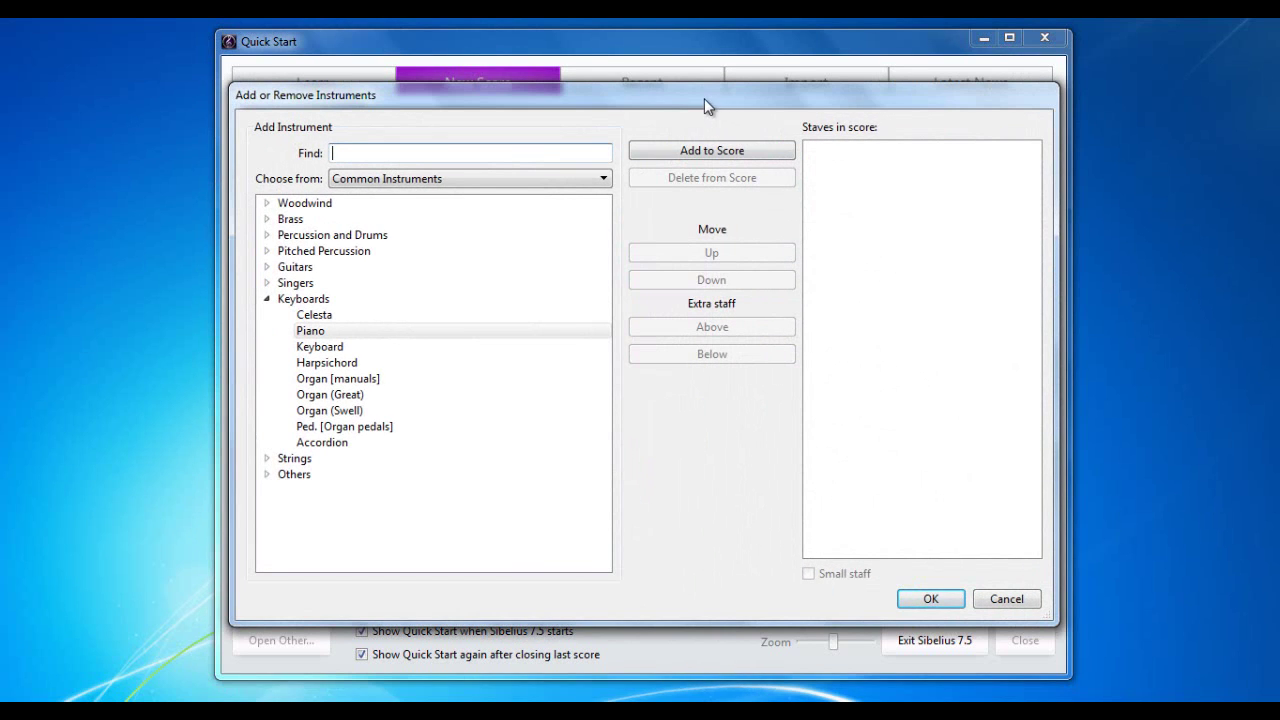
drag(705, 105, 706, 132)
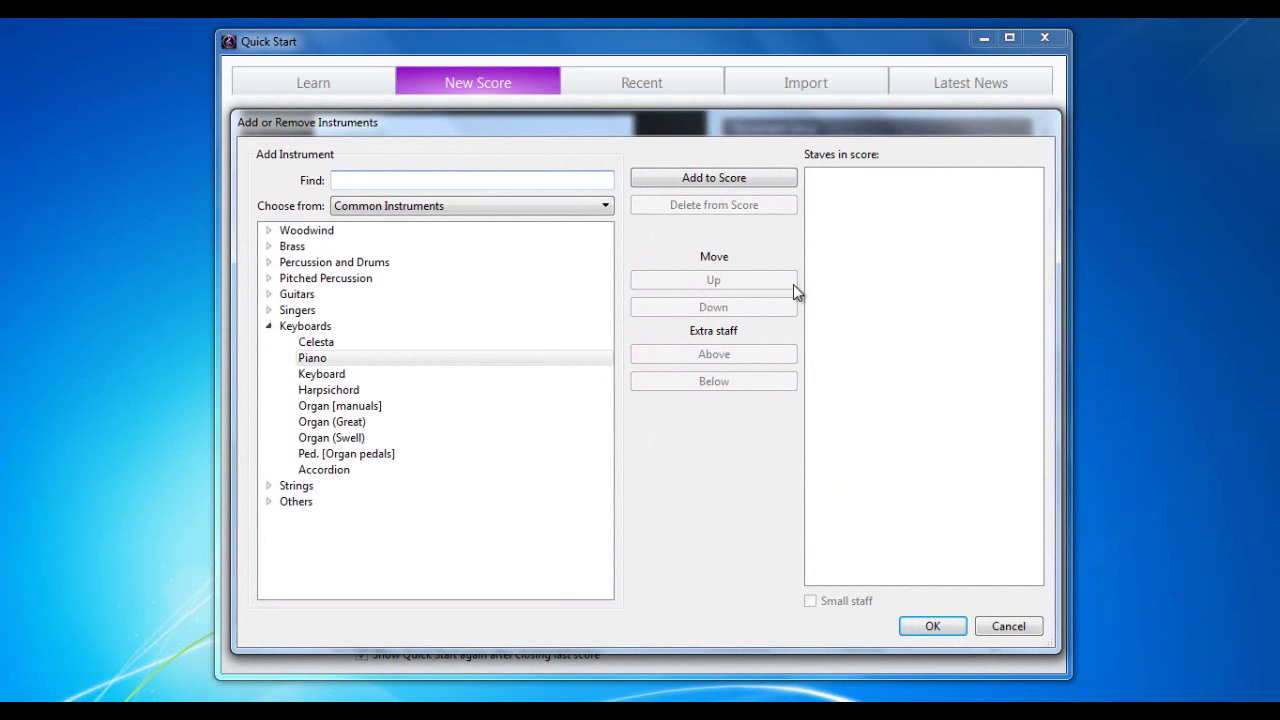
click(267, 327)
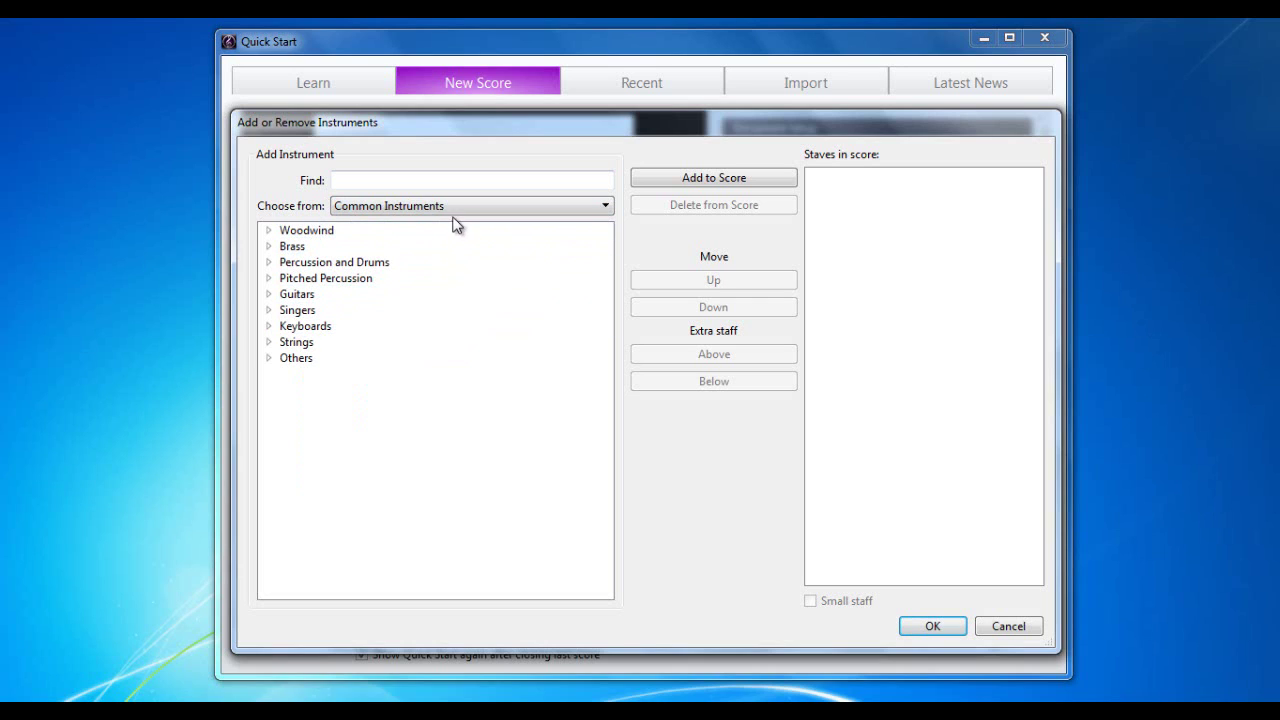
click(464, 206)
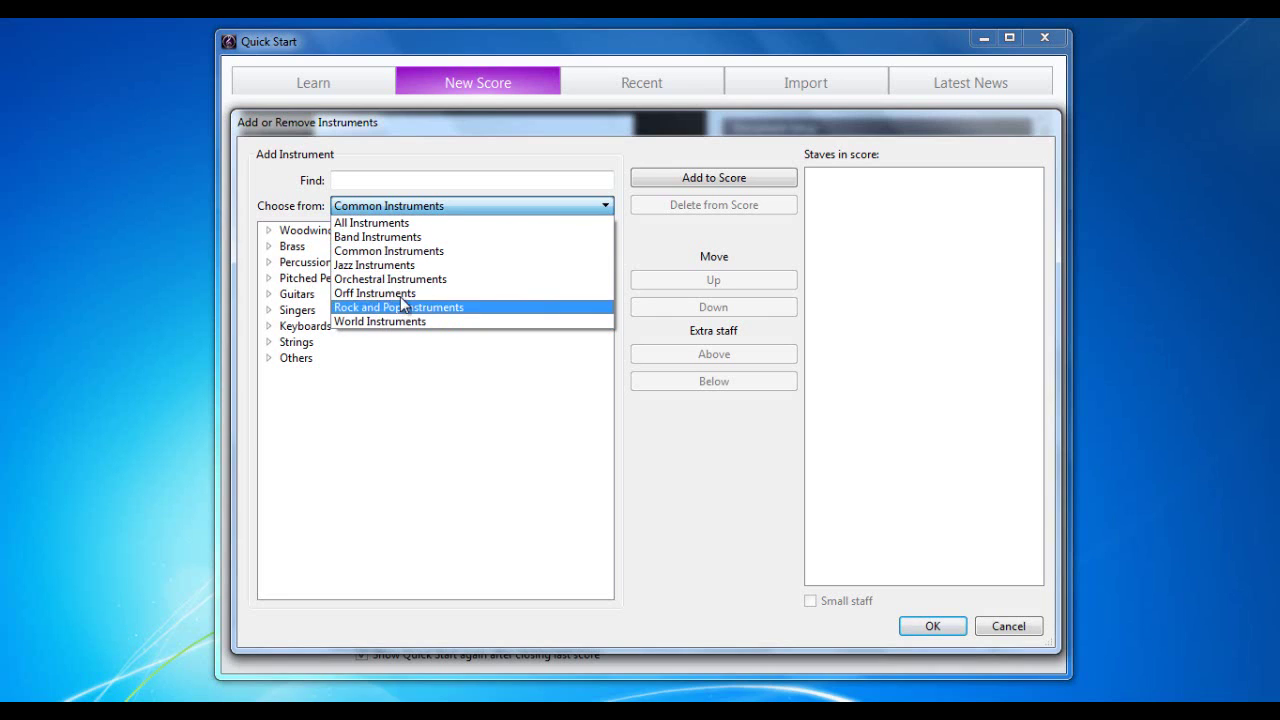
Step: Switch the chooser to All Instruments and collapse the Pitched Percussion category
click(408, 224)
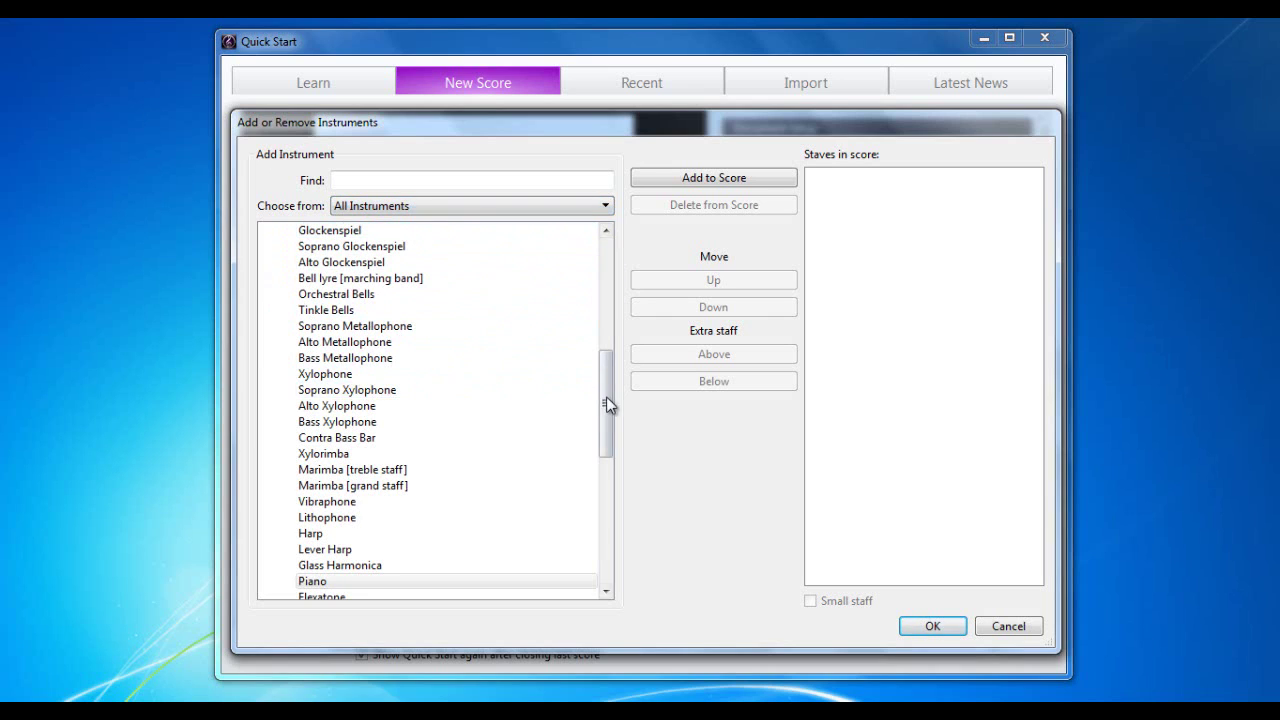
drag(606, 396, 601, 263)
click(268, 358)
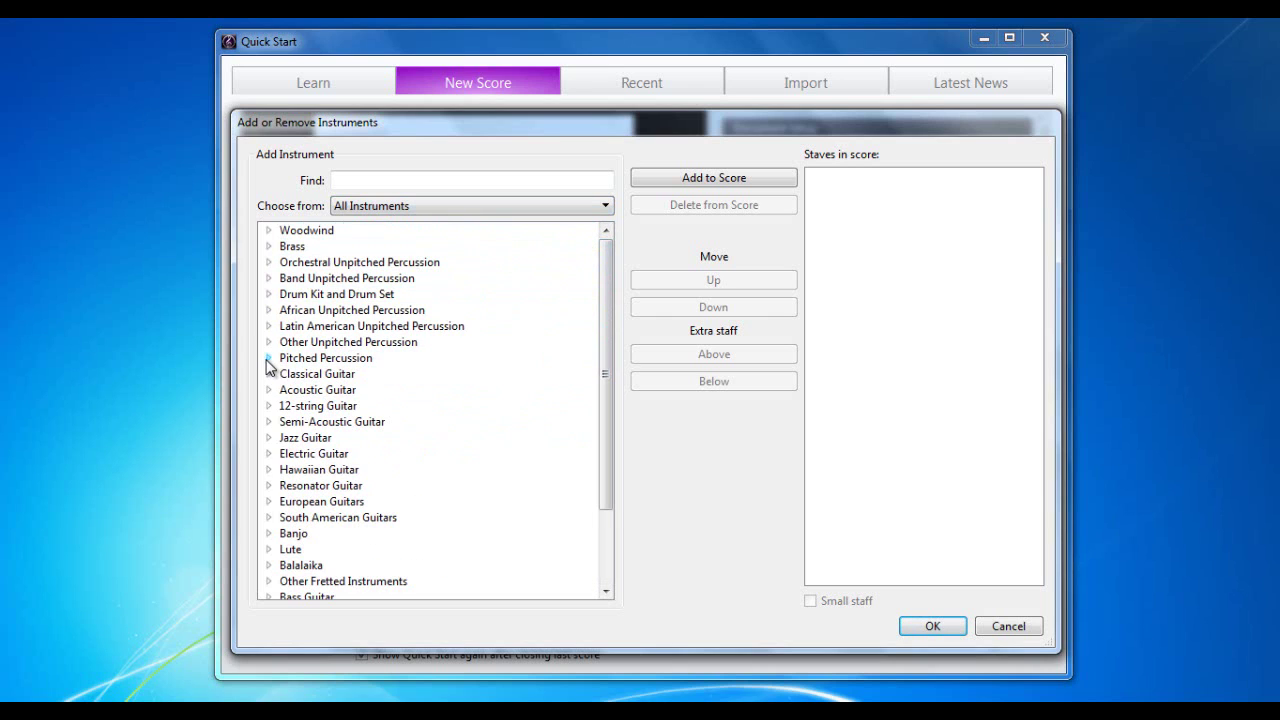
drag(606, 366, 607, 421)
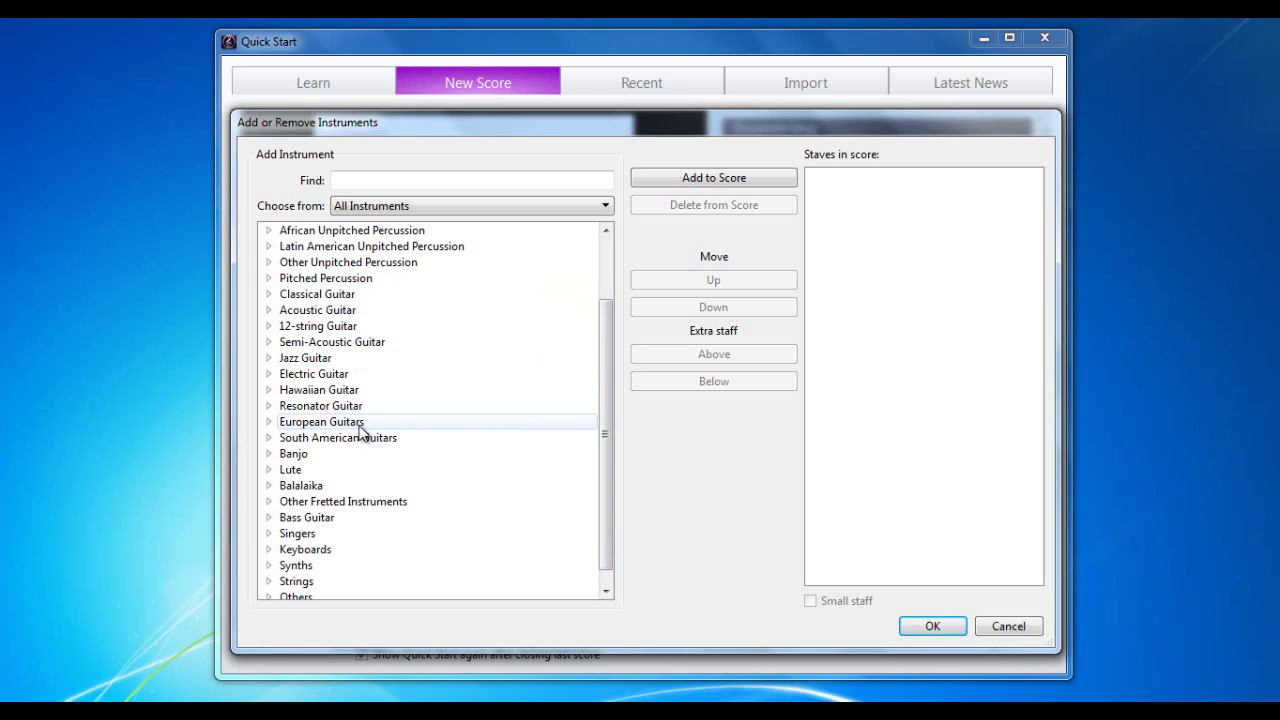
Step: Browse the Semi-Acoustic, 12-string and Acoustic Guitar variants, then go to the Find field
click(268, 342)
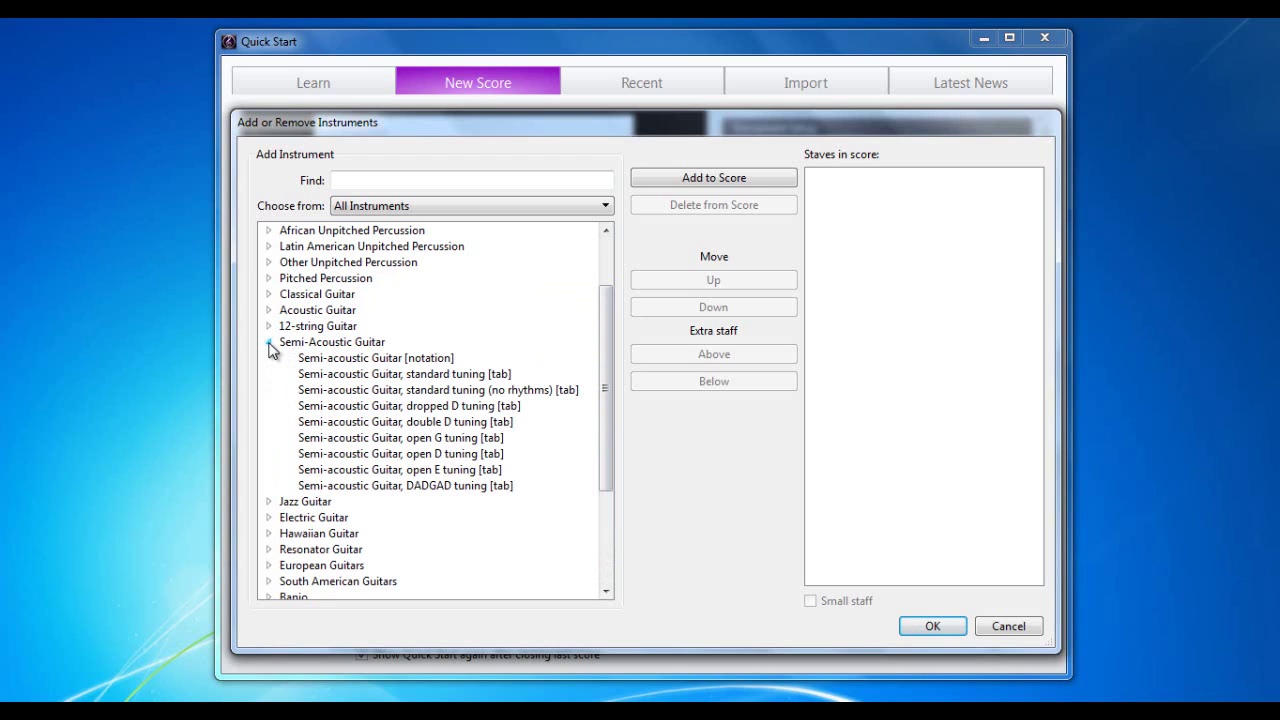
click(268, 342)
click(268, 326)
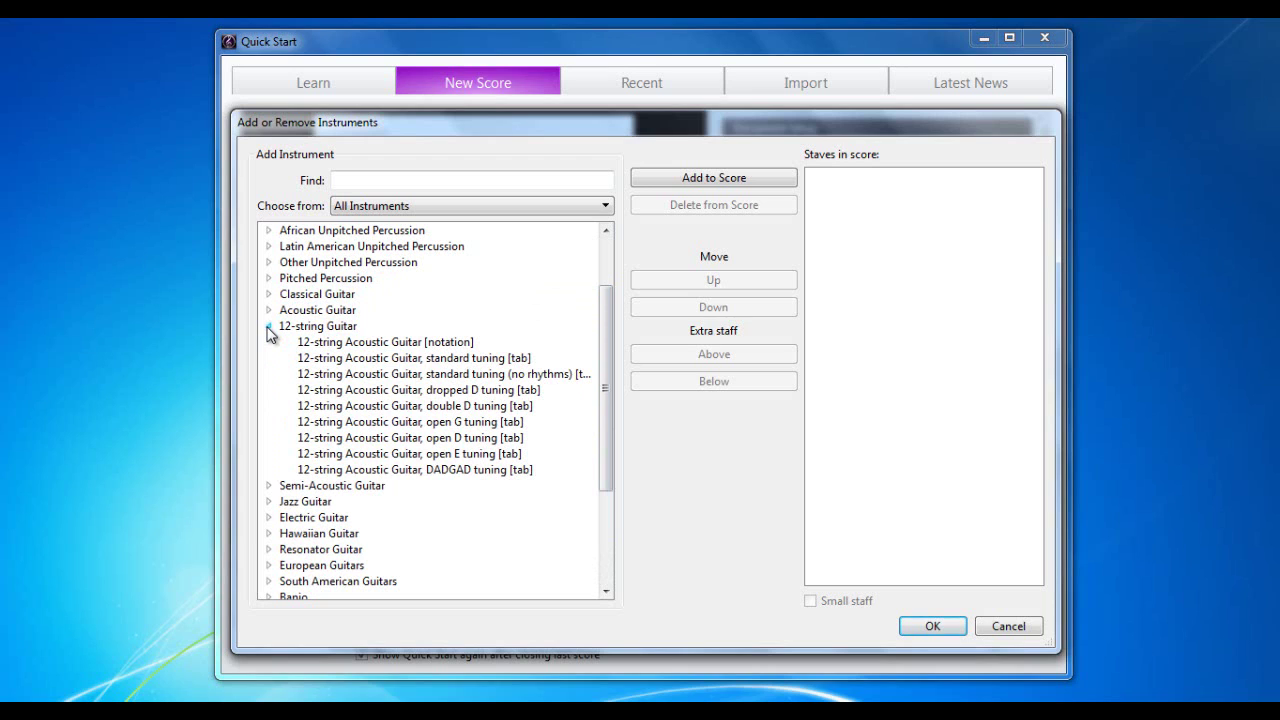
click(268, 327)
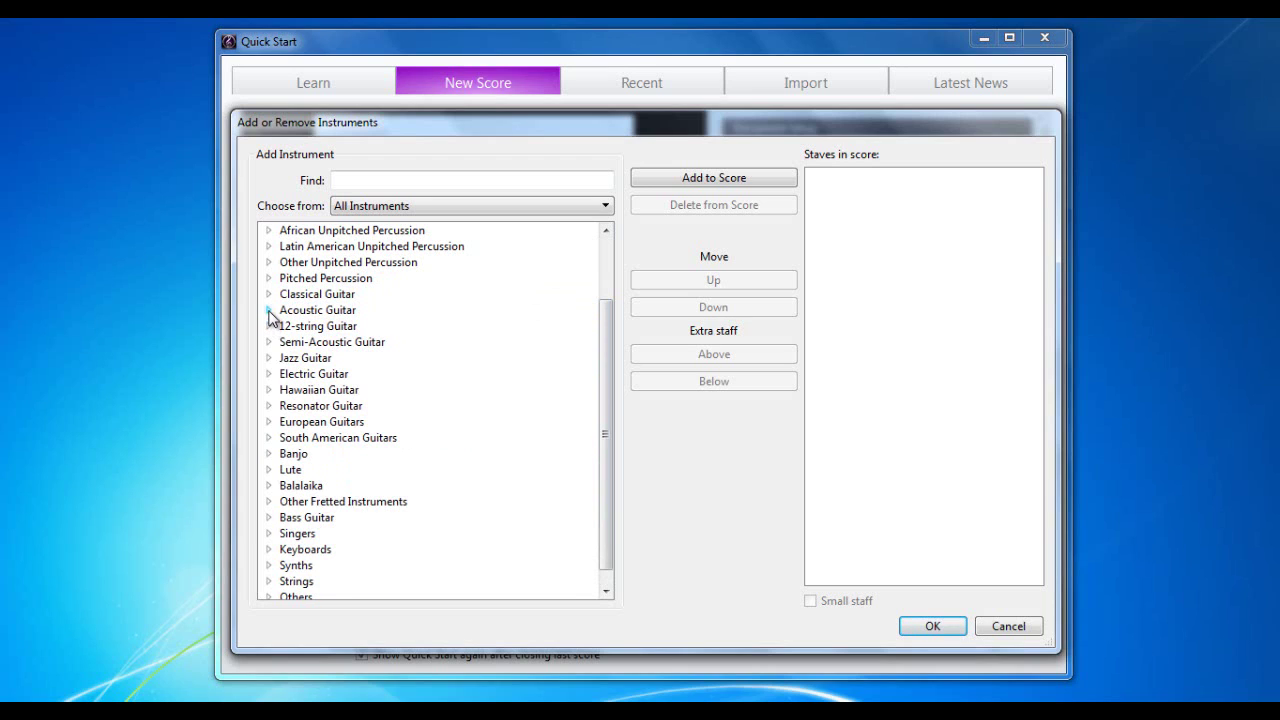
click(268, 310)
click(268, 310)
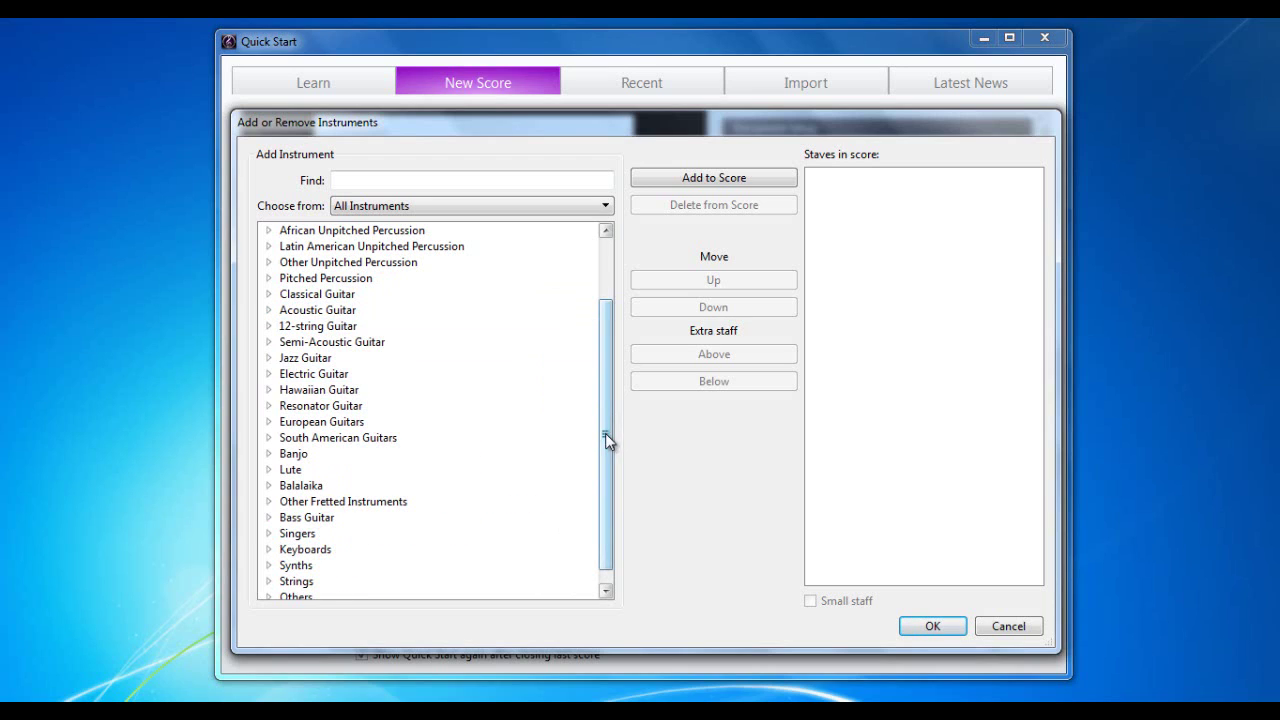
drag(605, 436, 606, 354)
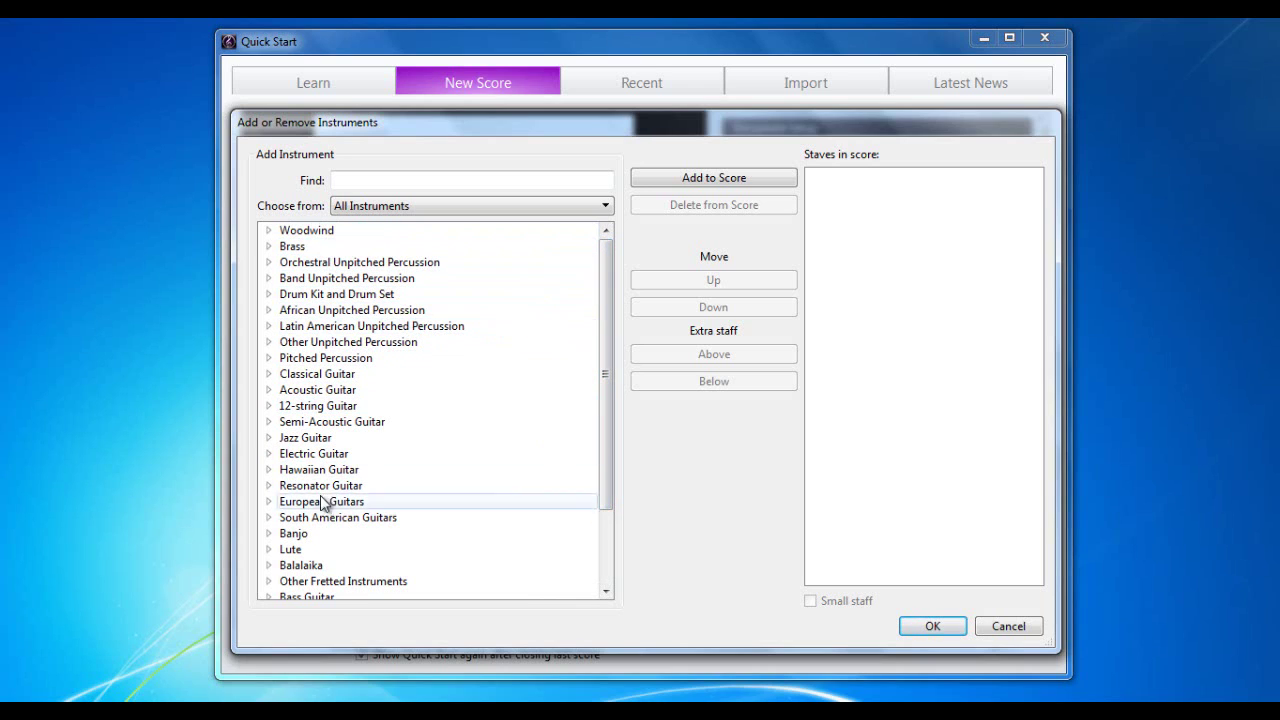
click(375, 177)
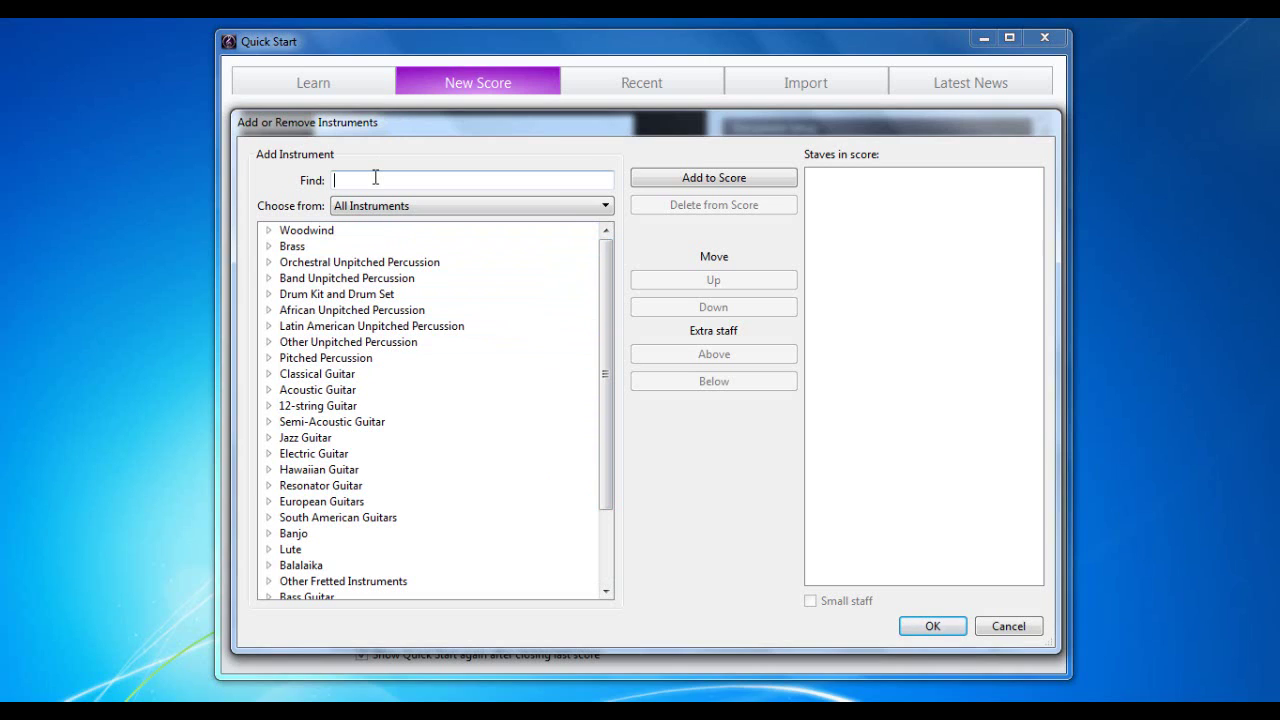
Step: Search for and add Flute and Oboe to the score's staves
text(flu)
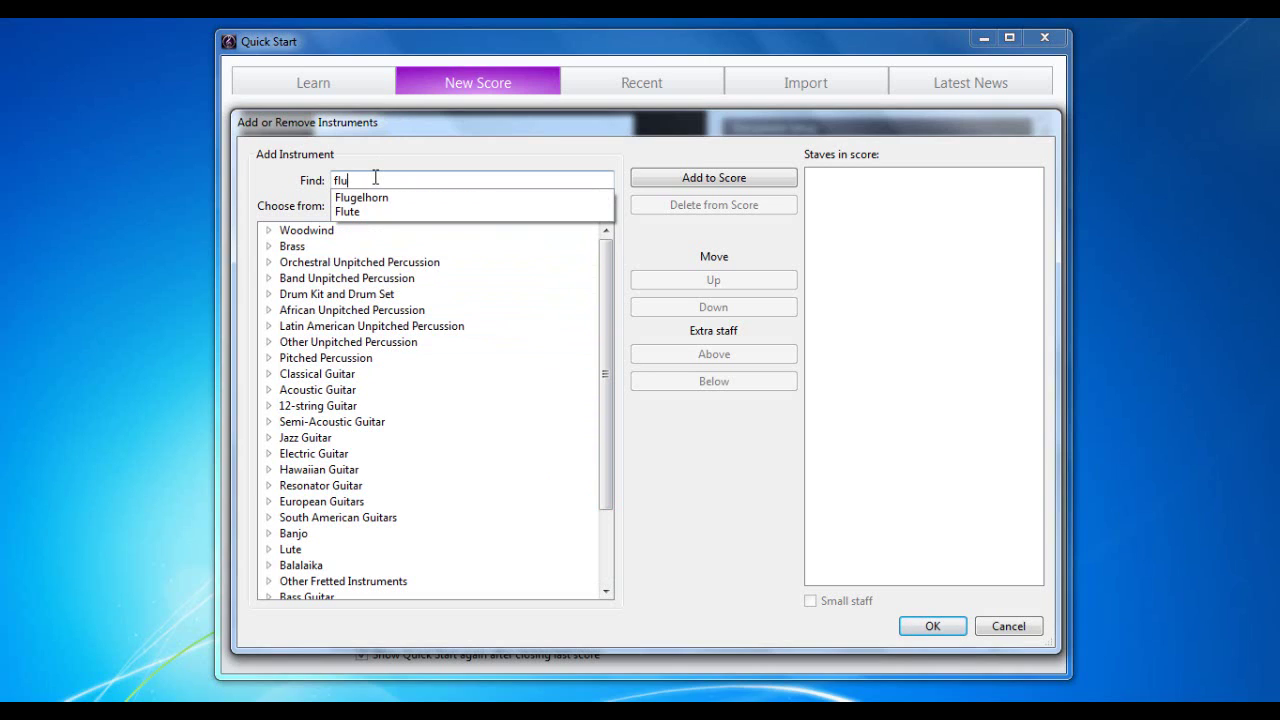
click(347, 212)
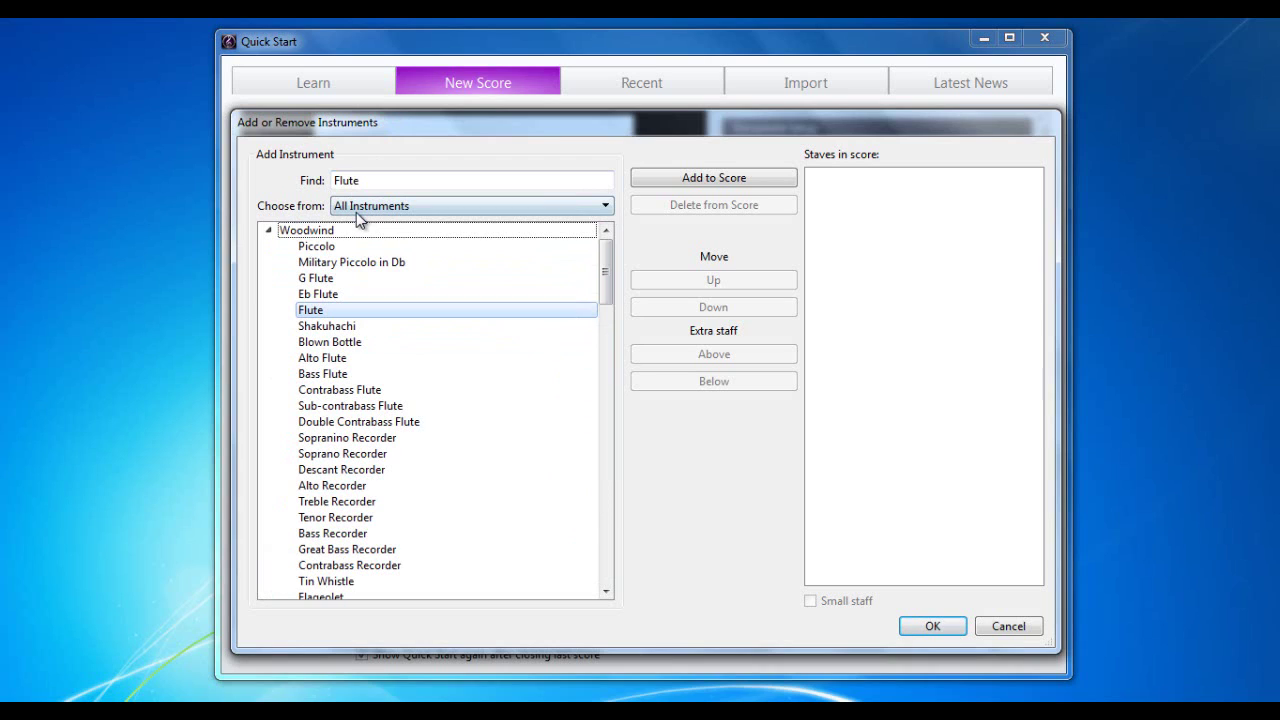
click(704, 179)
drag(386, 180, 284, 180)
text(obo)
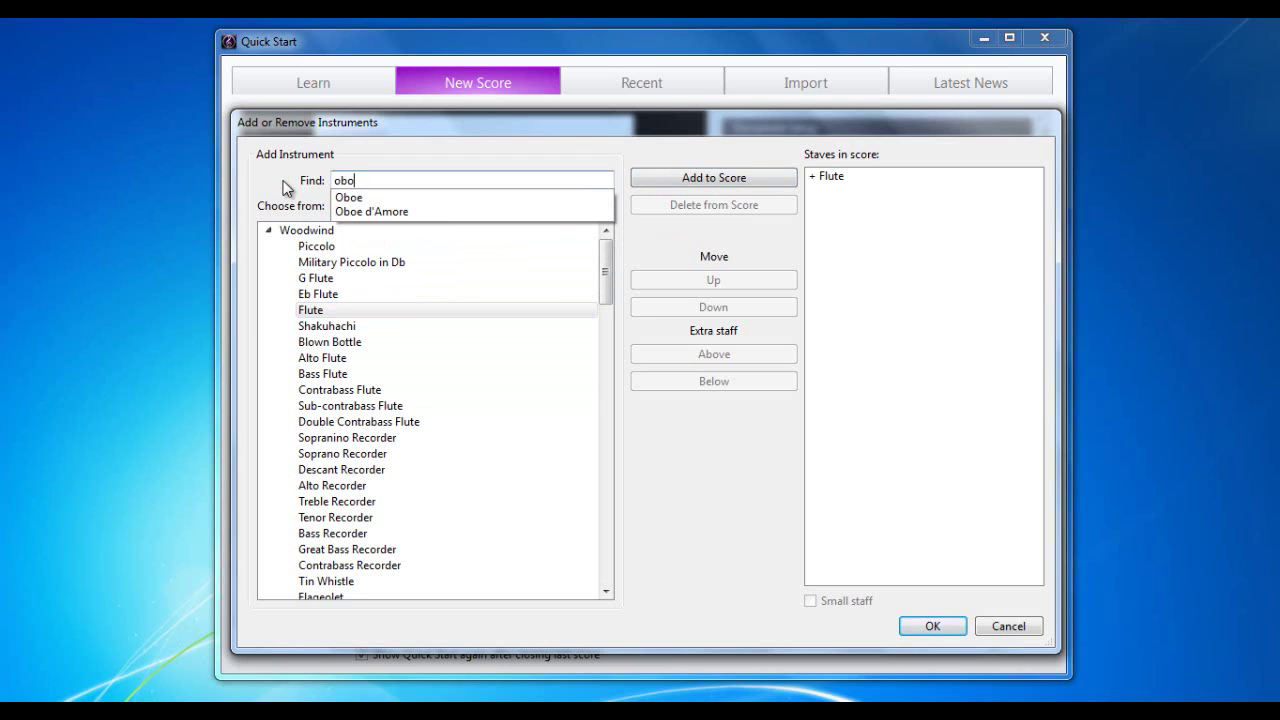
click(348, 199)
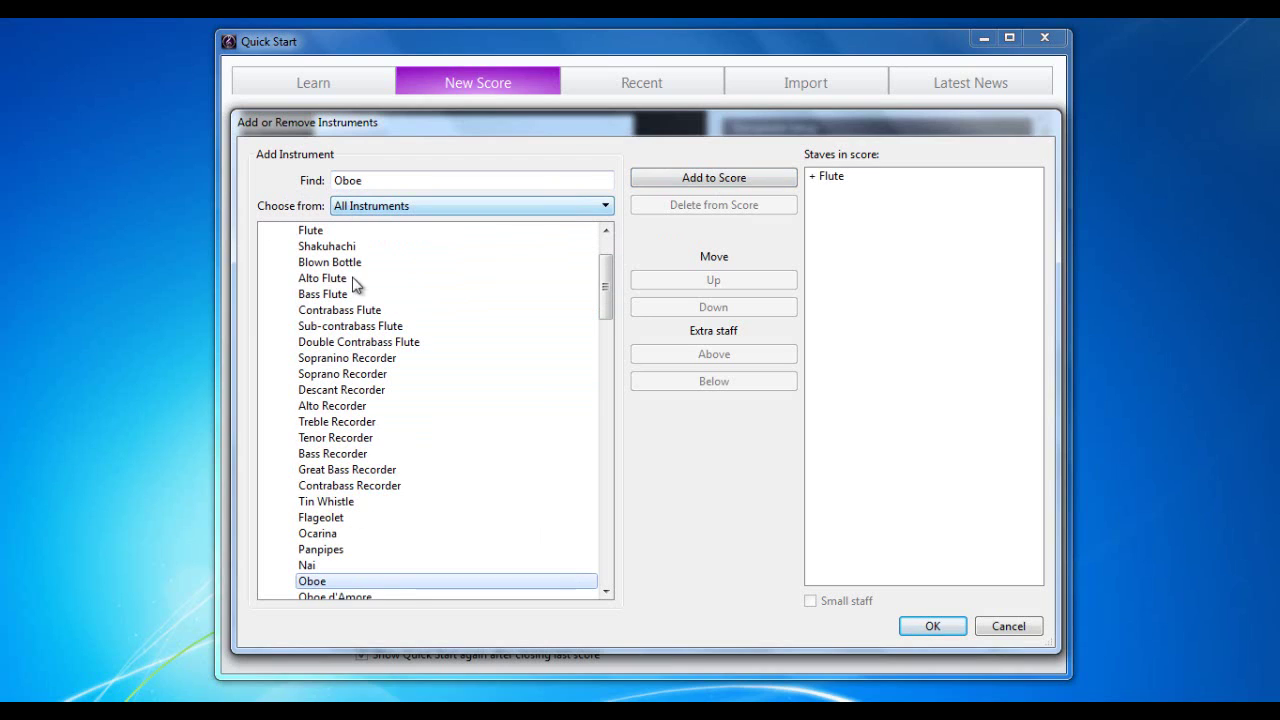
double_click(343, 585)
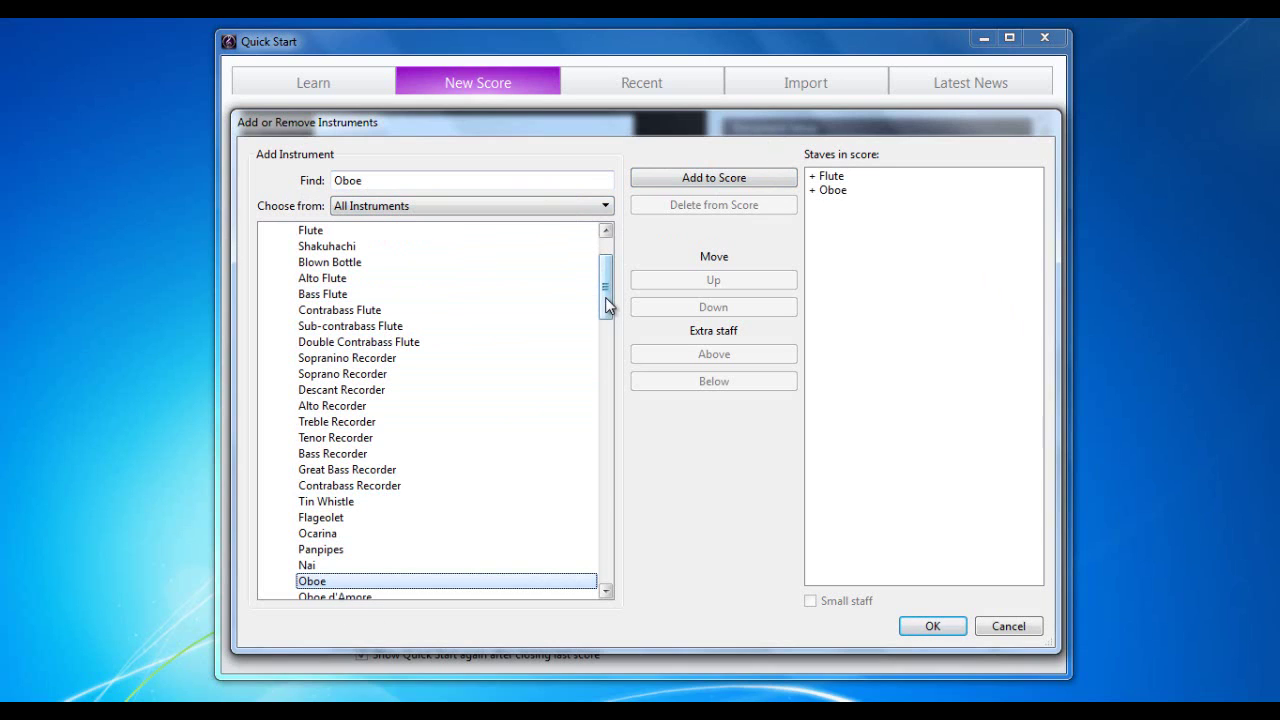
Step: Add Clarinet in Bb and Bassoon below Flute and Oboe
drag(605, 297, 608, 367)
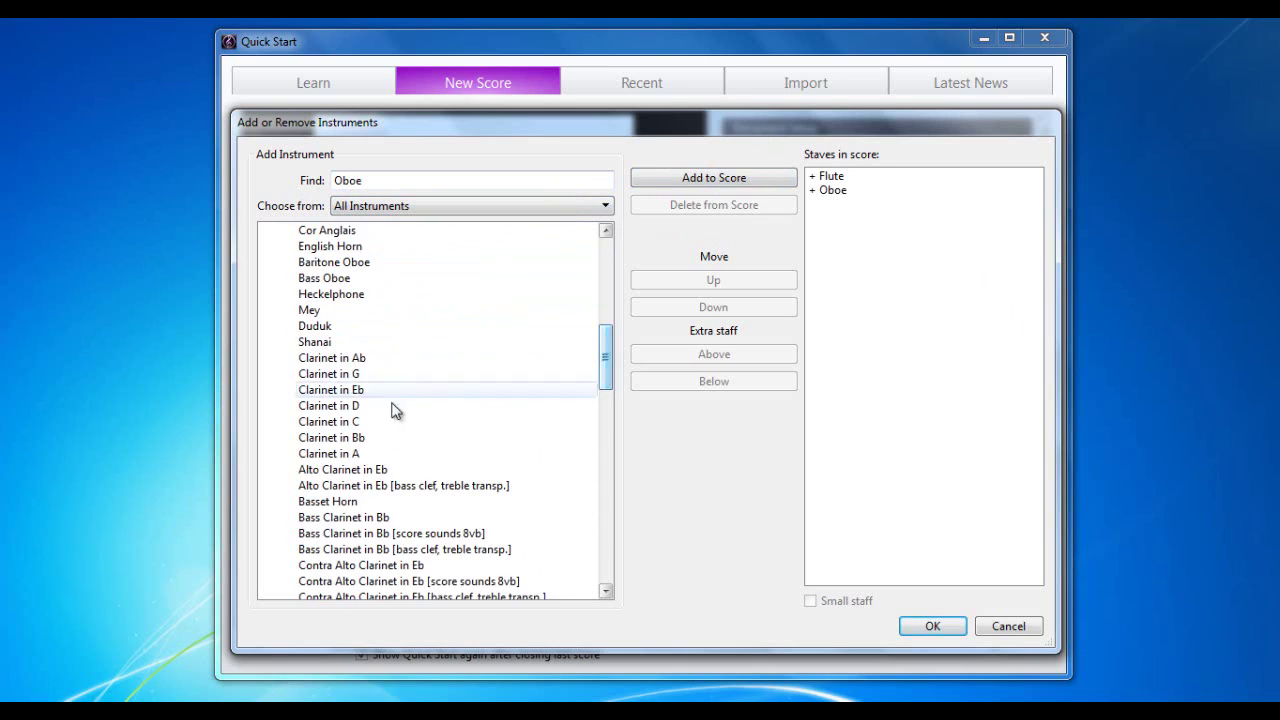
double_click(356, 440)
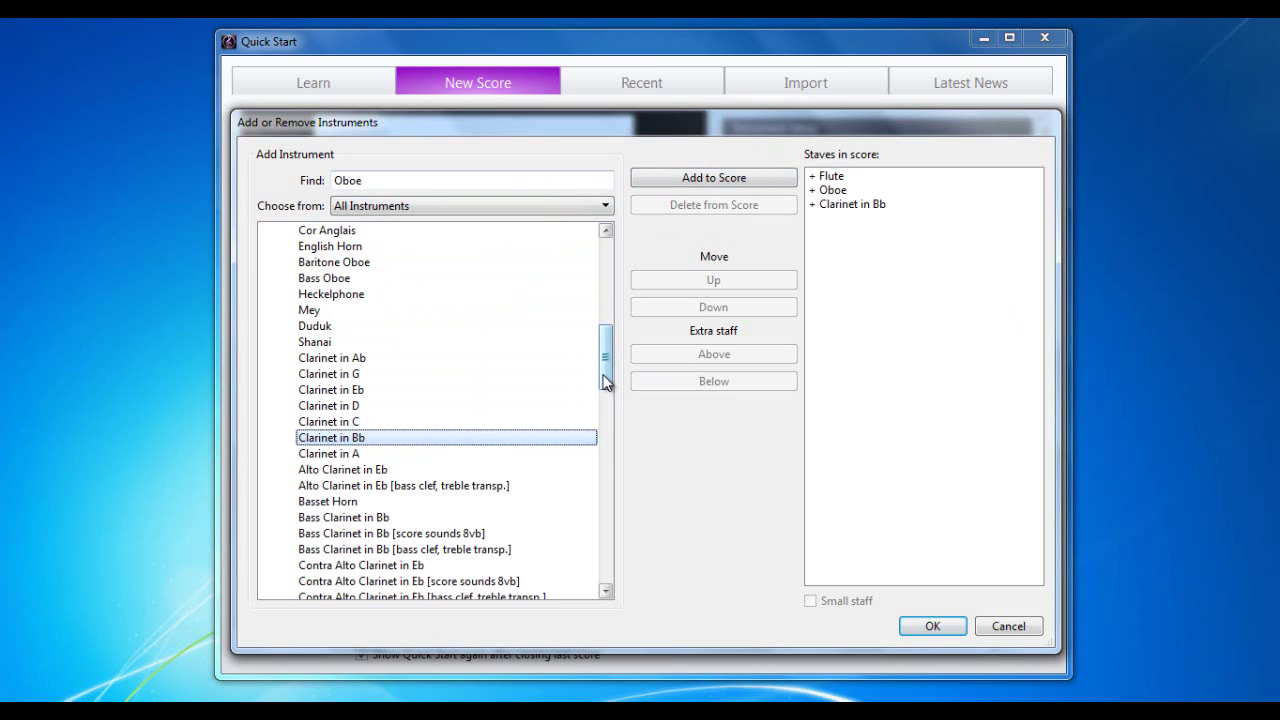
drag(604, 380, 609, 482)
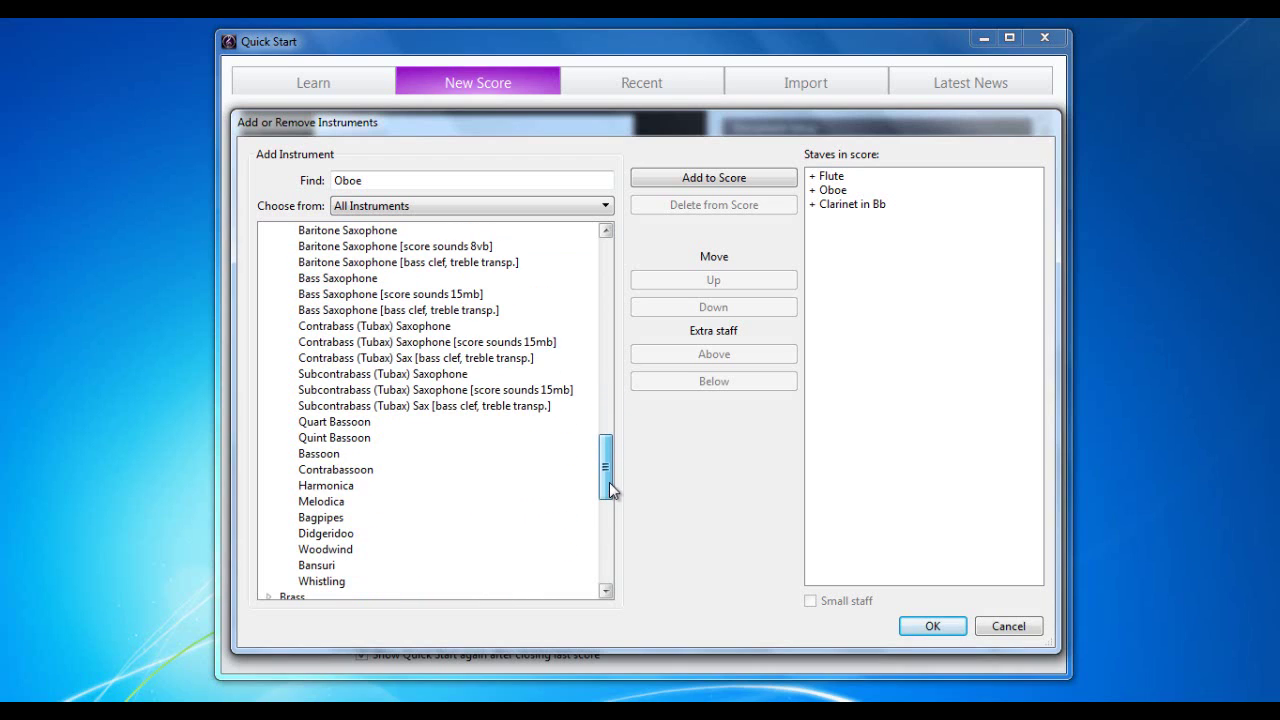
double_click(352, 452)
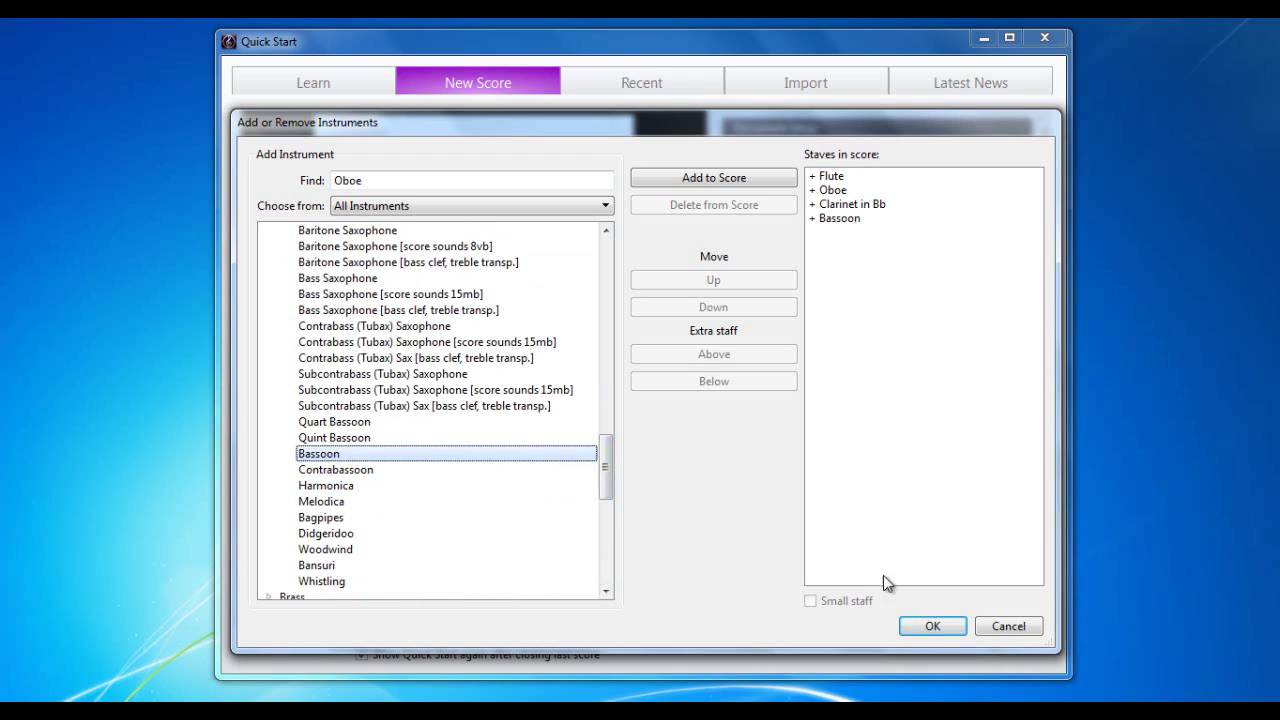
Step: Try moving Bassoon up, return it to the bottom, and confirm the four instruments
click(840, 222)
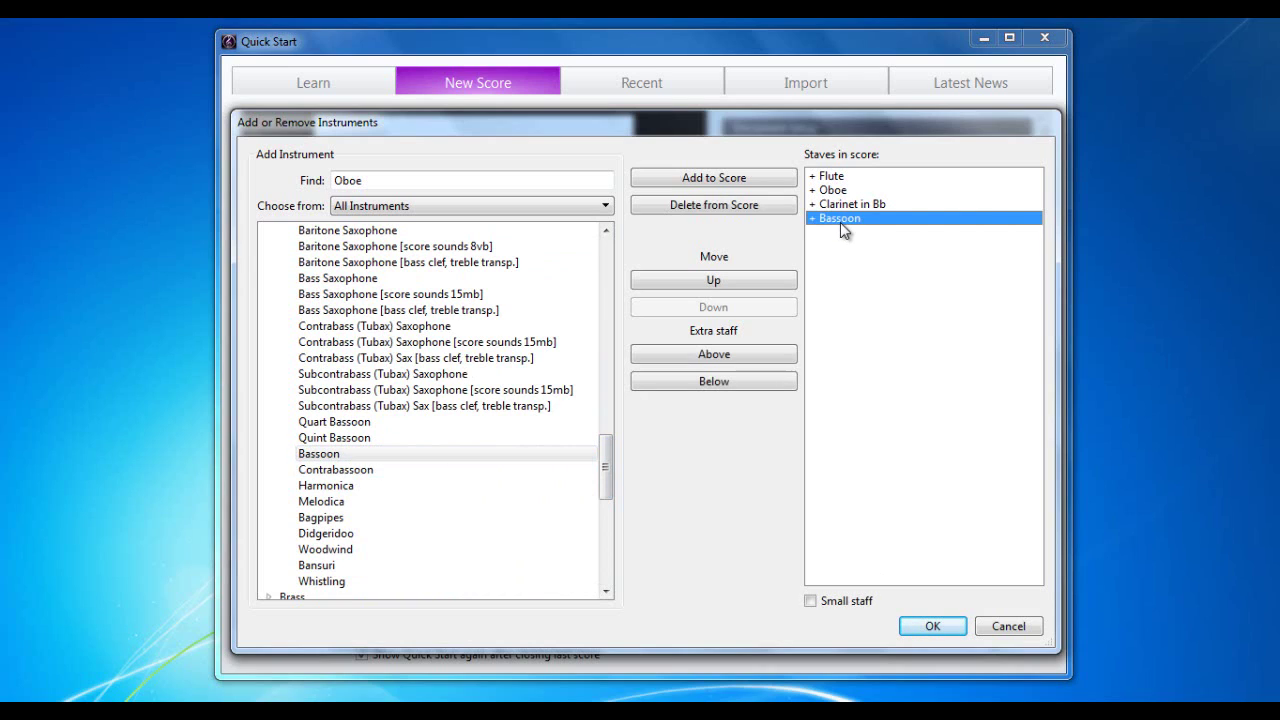
click(722, 281)
click(722, 281)
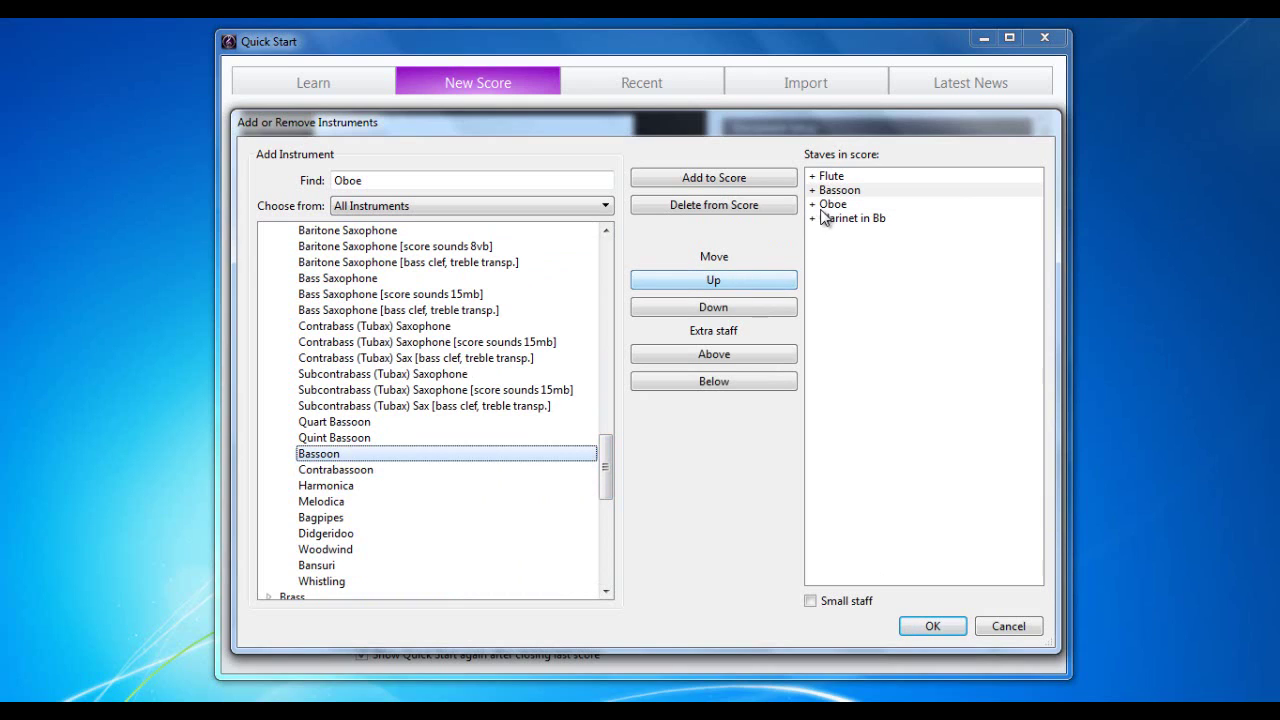
click(768, 307)
click(768, 307)
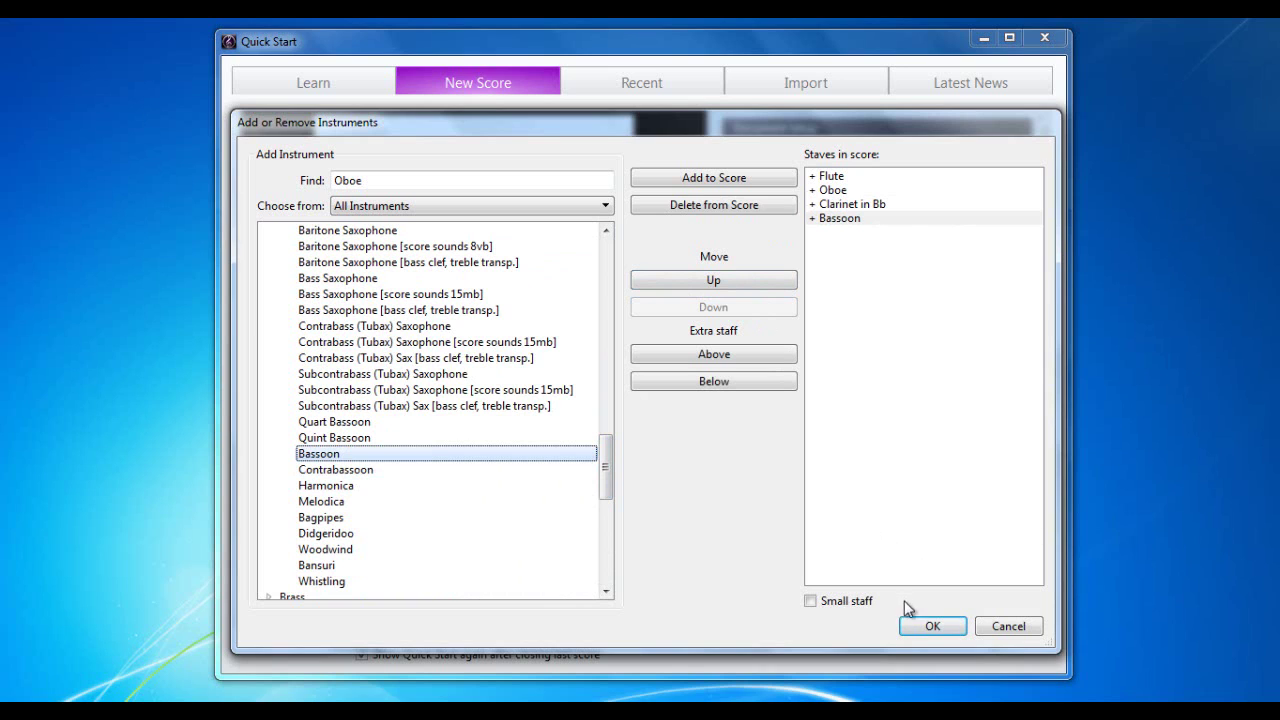
click(932, 627)
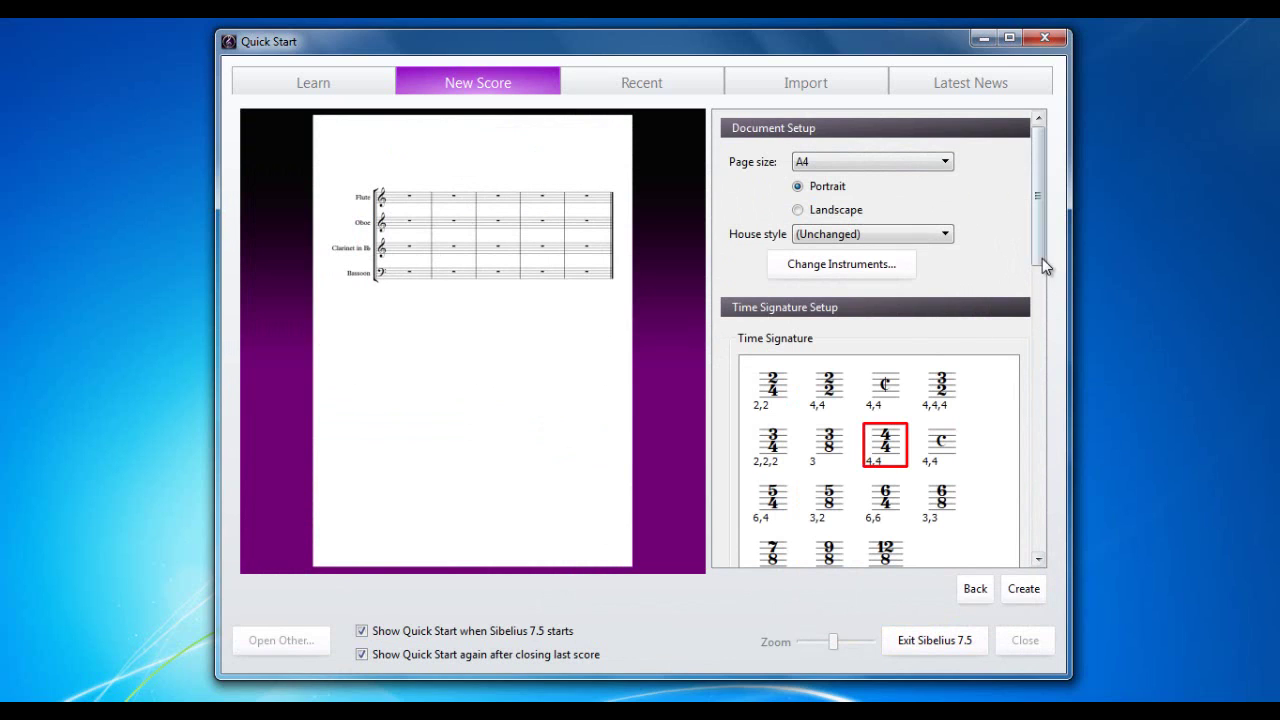
drag(1039, 256, 1038, 290)
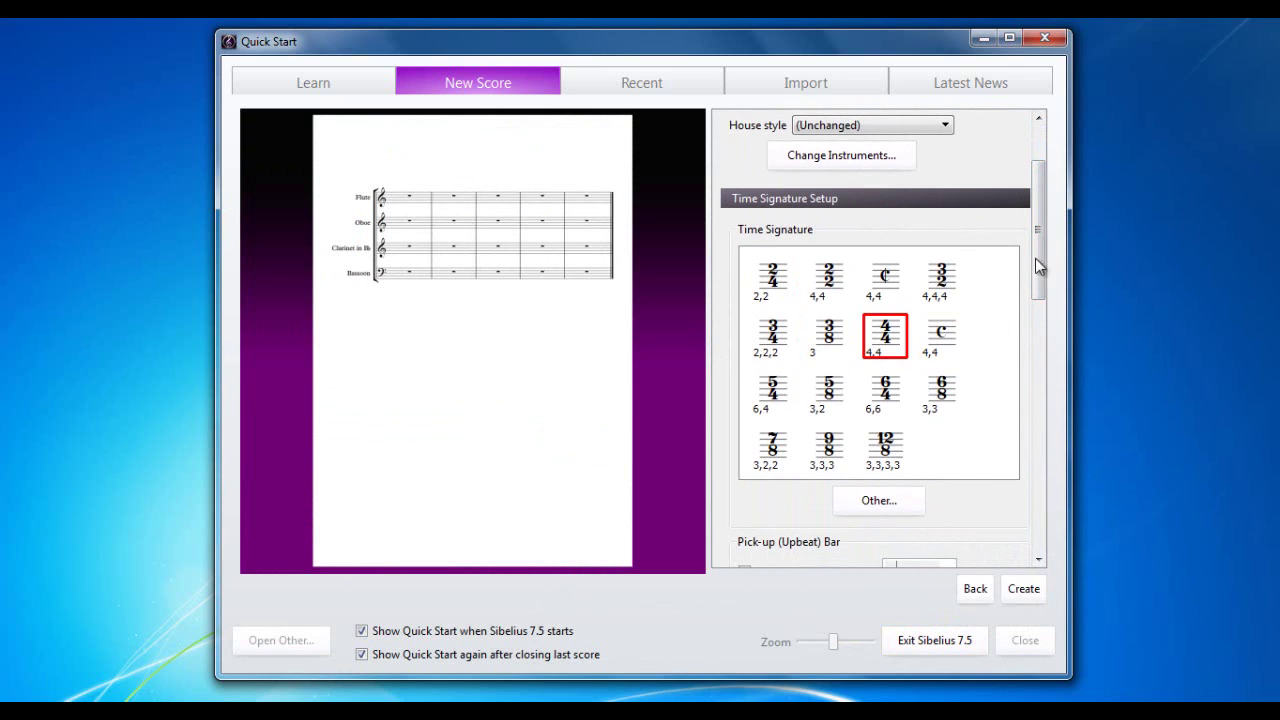
drag(1036, 259, 1041, 281)
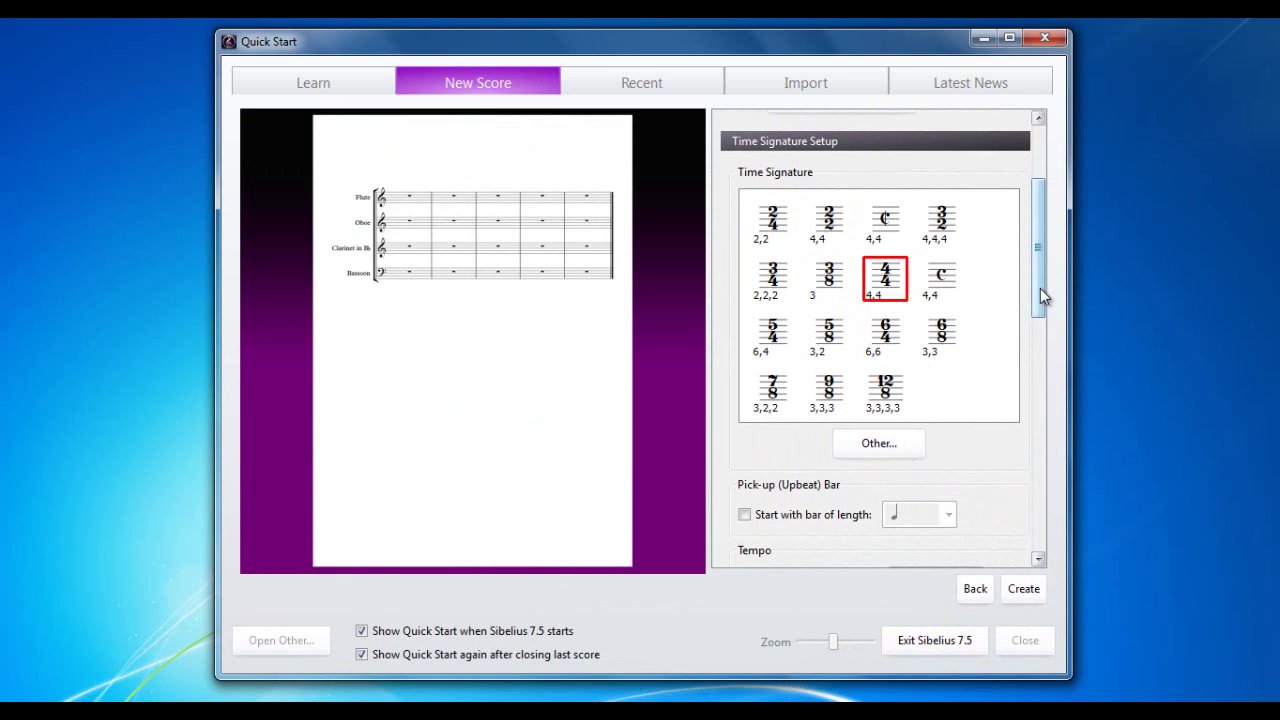
drag(1040, 288, 1039, 353)
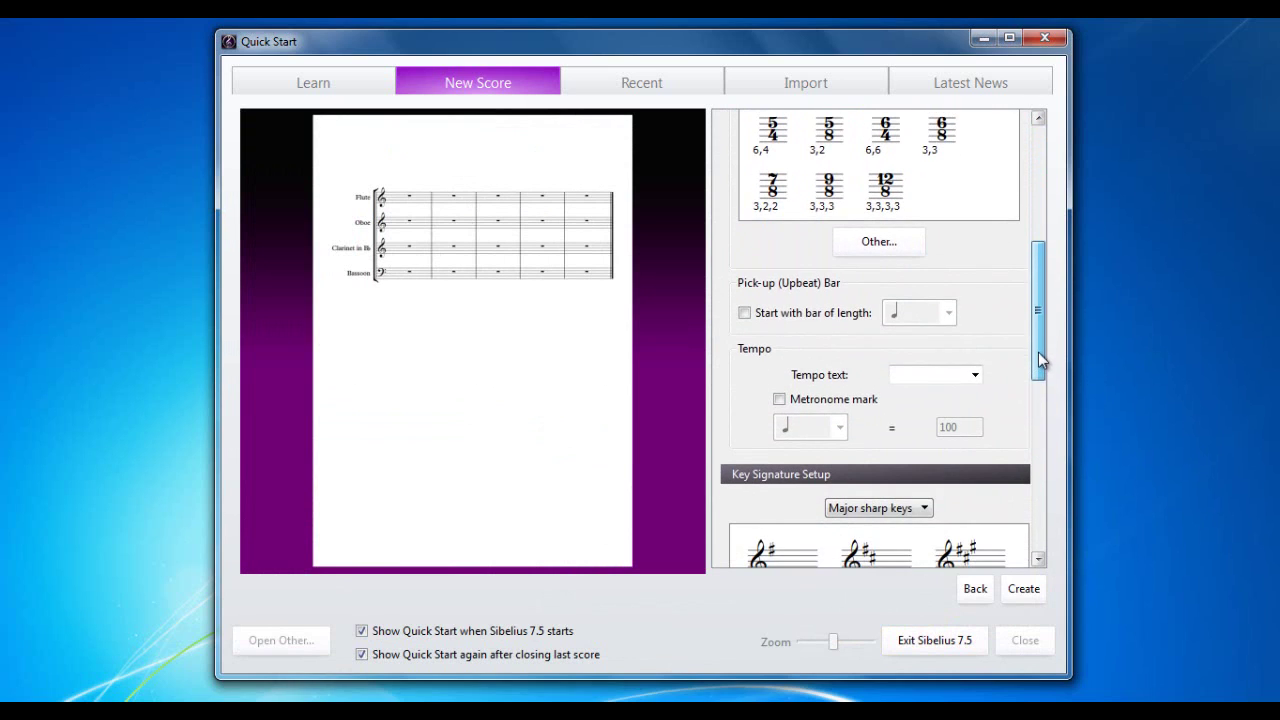
click(745, 313)
click(950, 315)
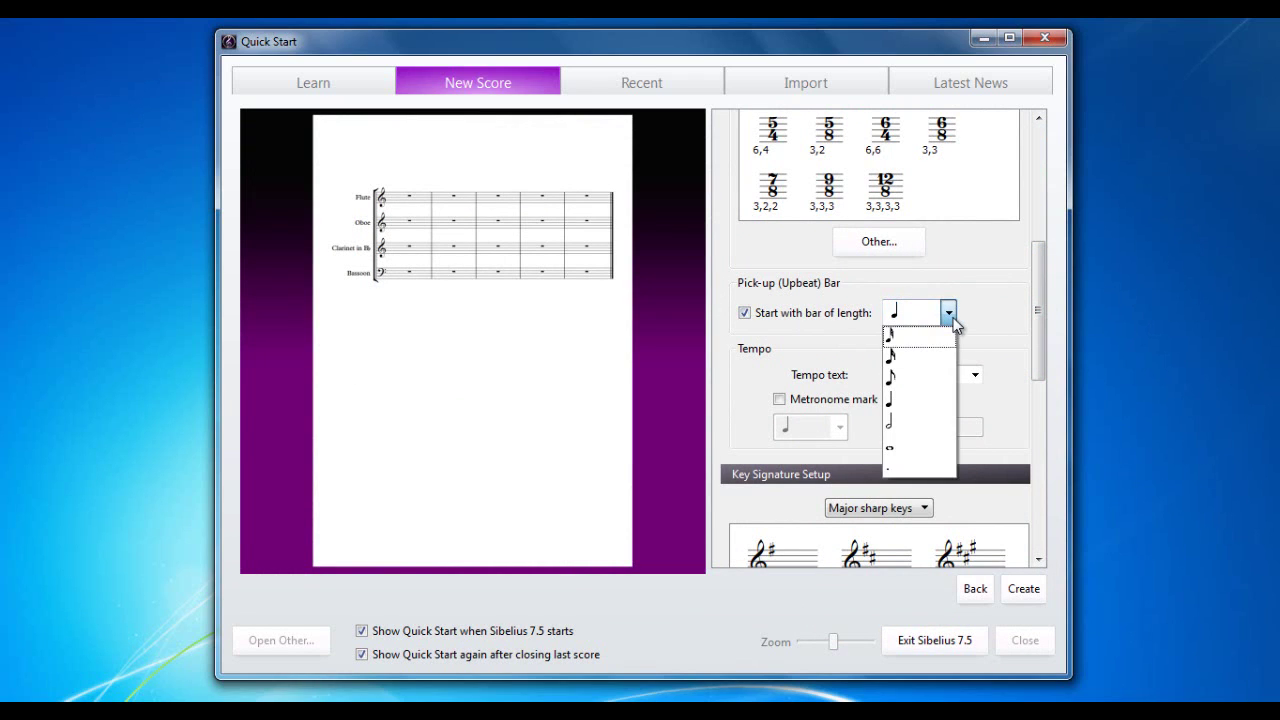
click(950, 315)
click(745, 313)
drag(1038, 351, 1038, 378)
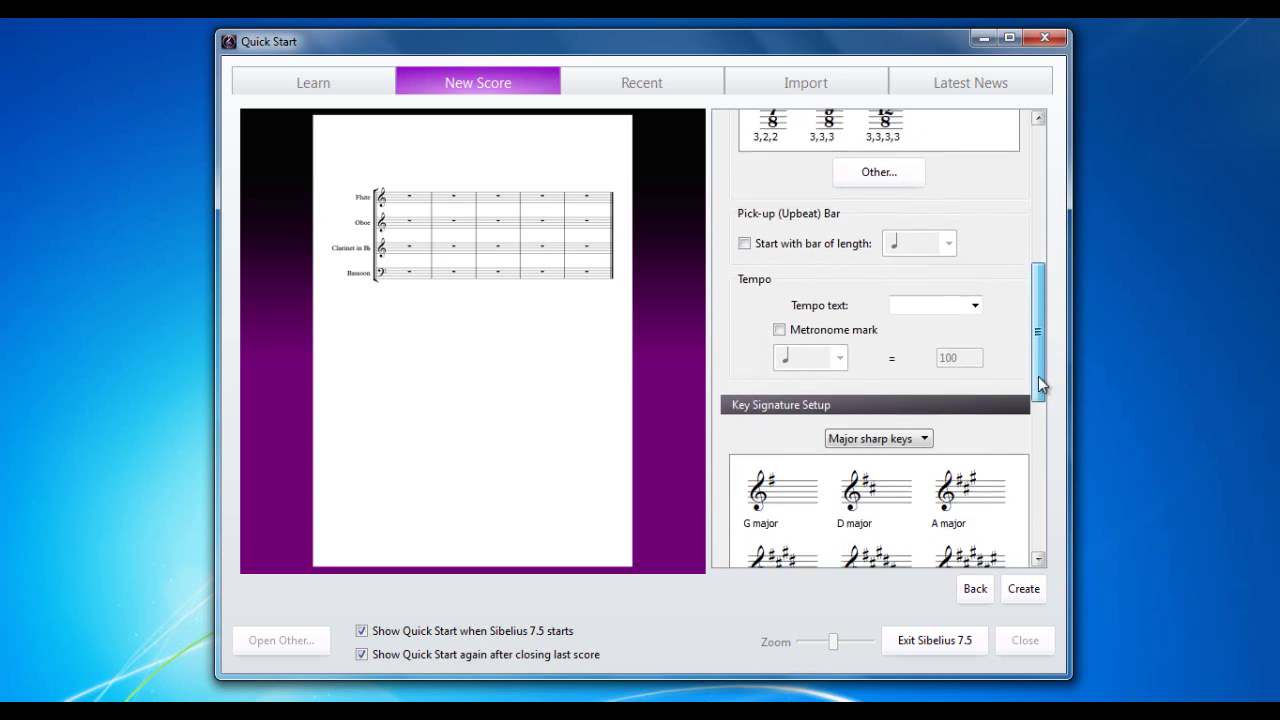
Step: Enter tempo text 'Really Quick' and a crotchet metronome mark of 132
click(975, 292)
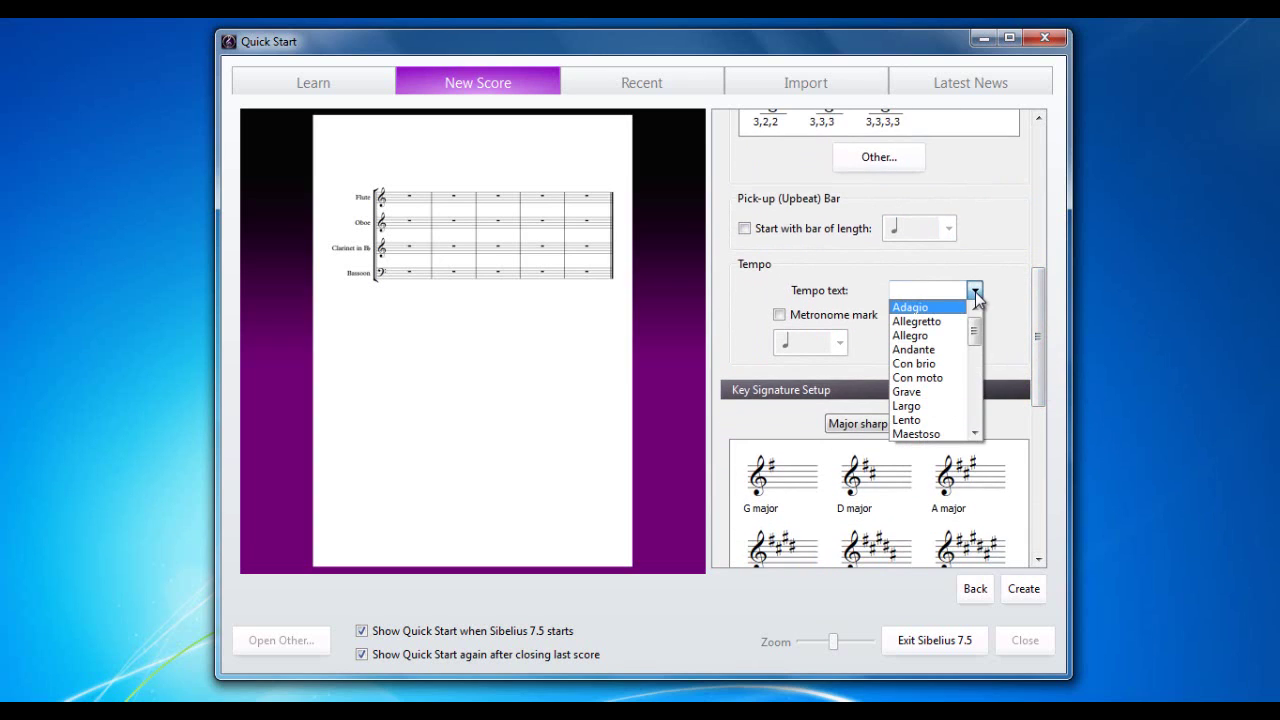
mouse_move(974, 318)
mouse_down()
mouse_move(975, 424)
mouse_move(975, 333)
mouse_up()
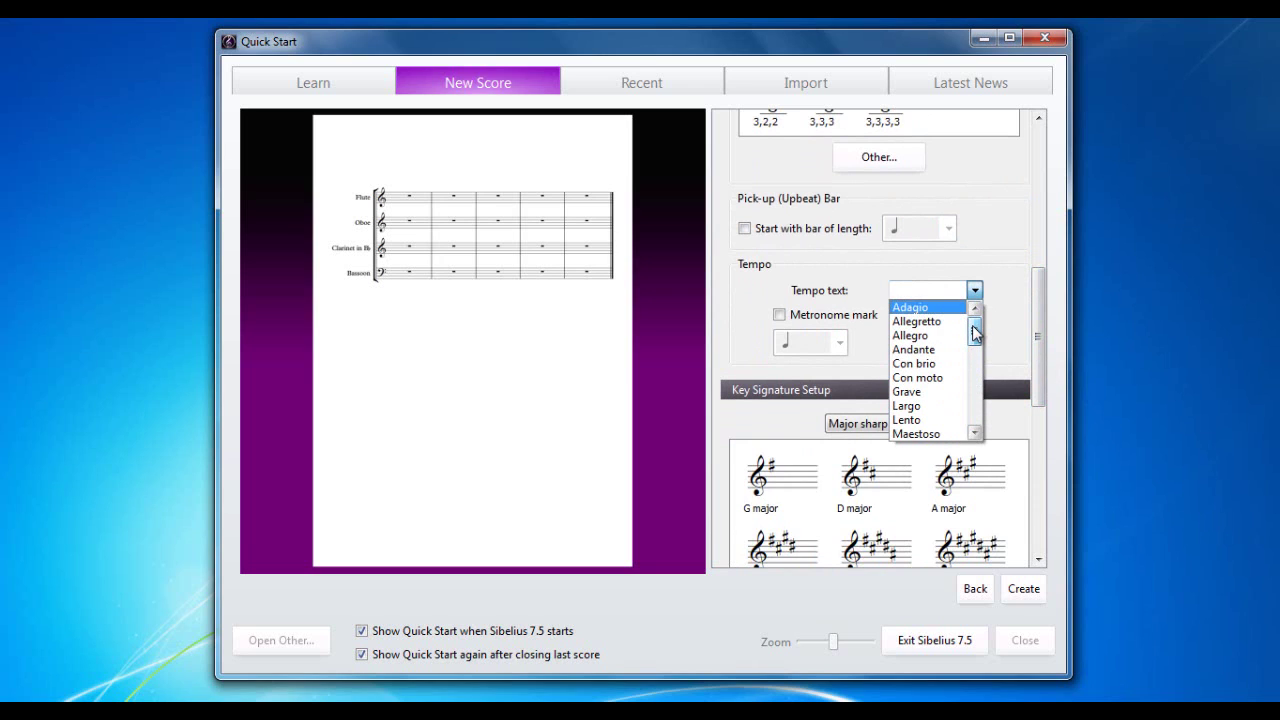
click(927, 291)
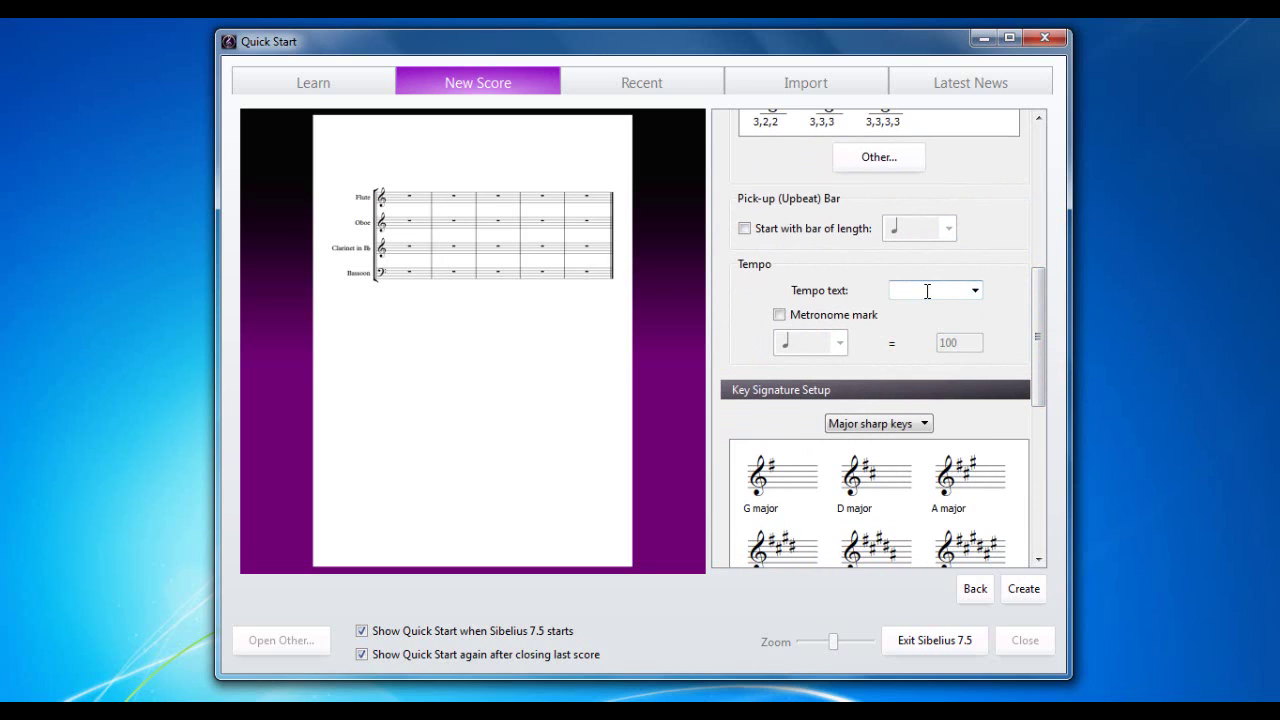
text(Really Quick)
click(780, 316)
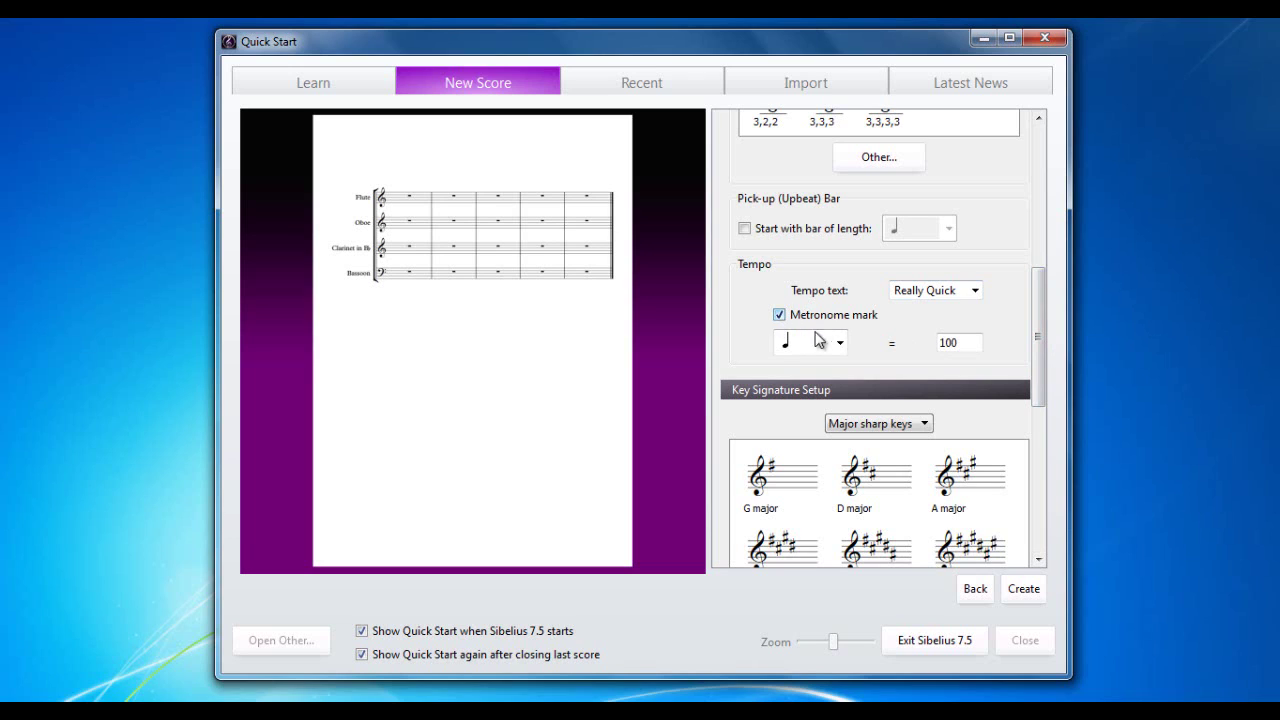
drag(962, 342, 928, 342)
text(132)
drag(1036, 342, 1038, 398)
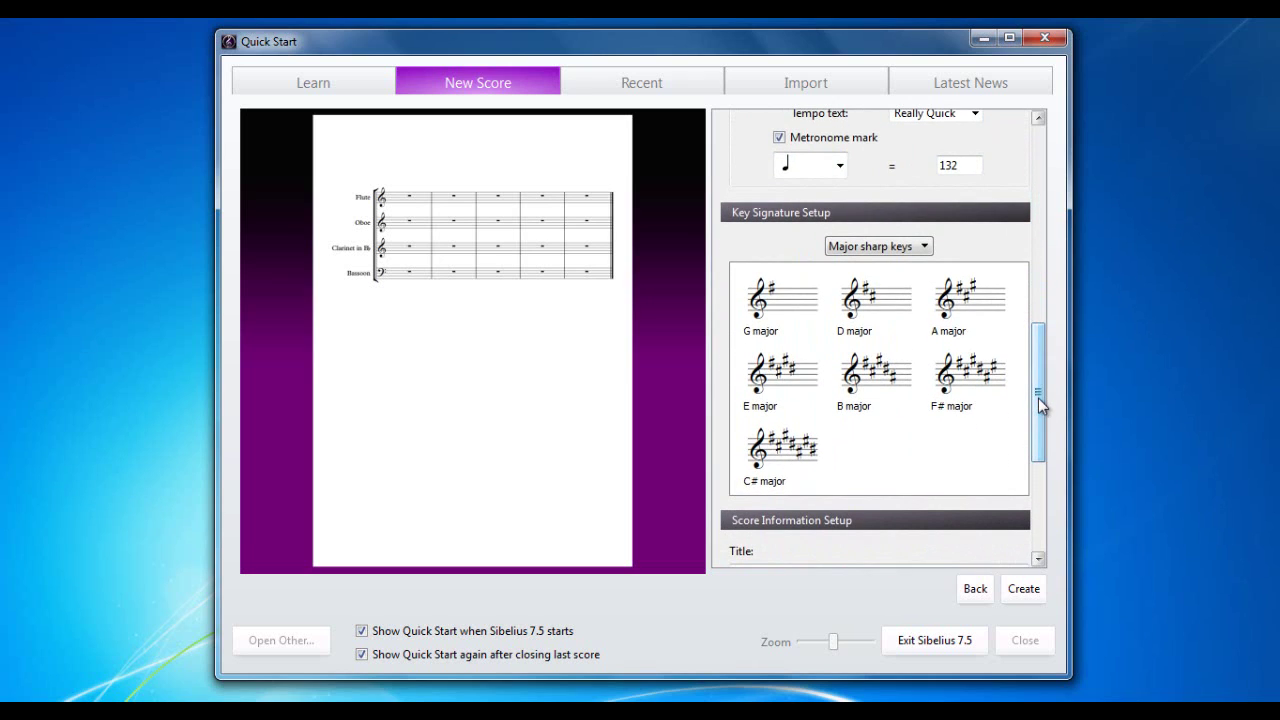
Step: Compare several key signature types, then pick B♭ major from the Major flat keys
drag(1038, 398, 1039, 414)
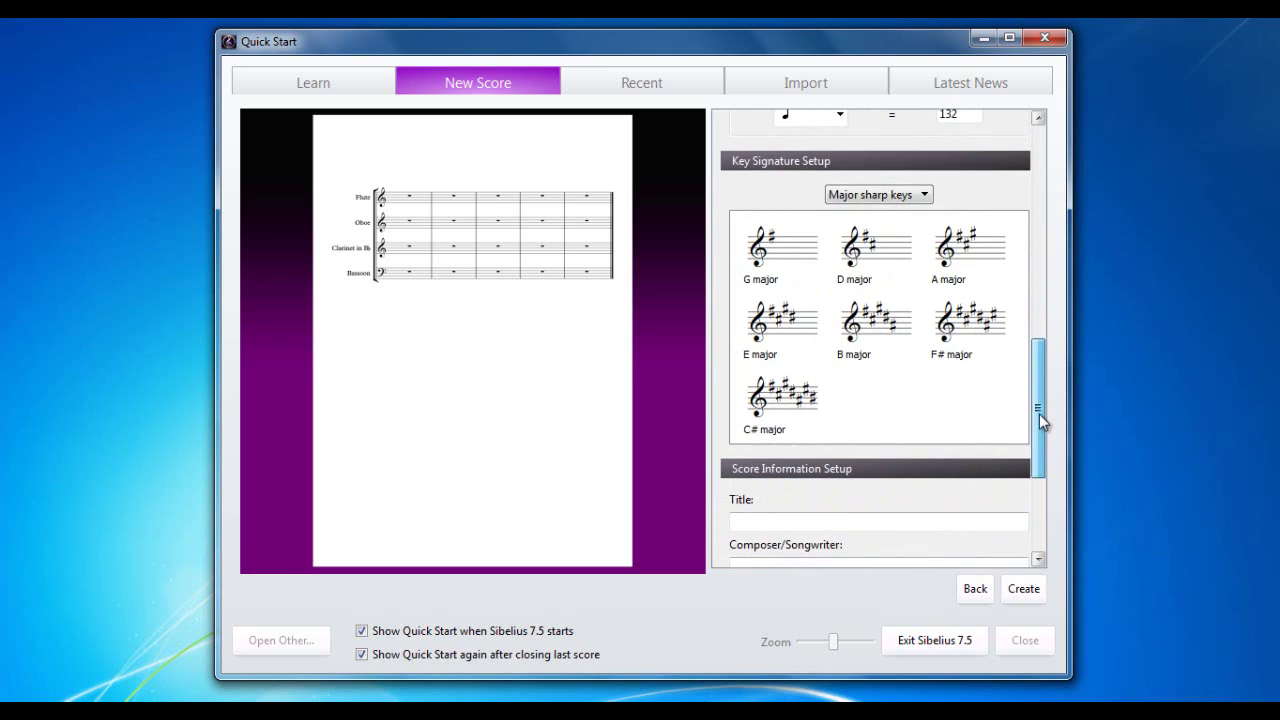
click(925, 195)
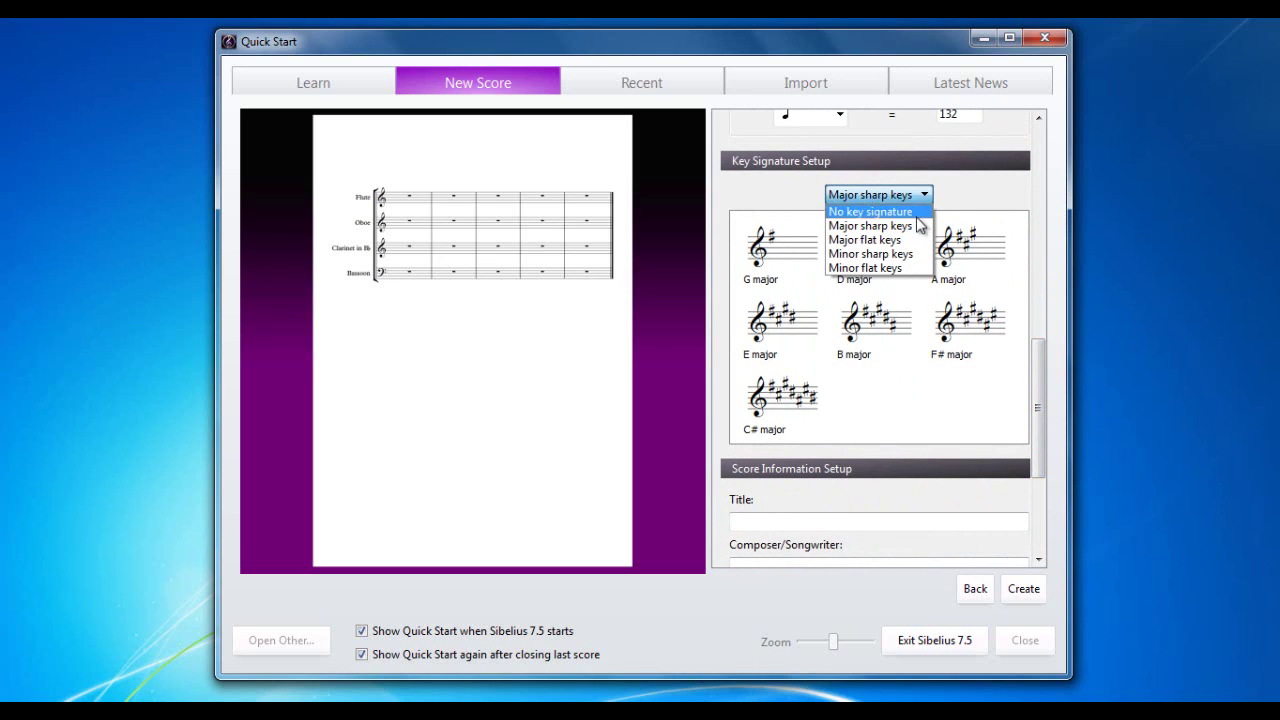
click(913, 254)
click(925, 195)
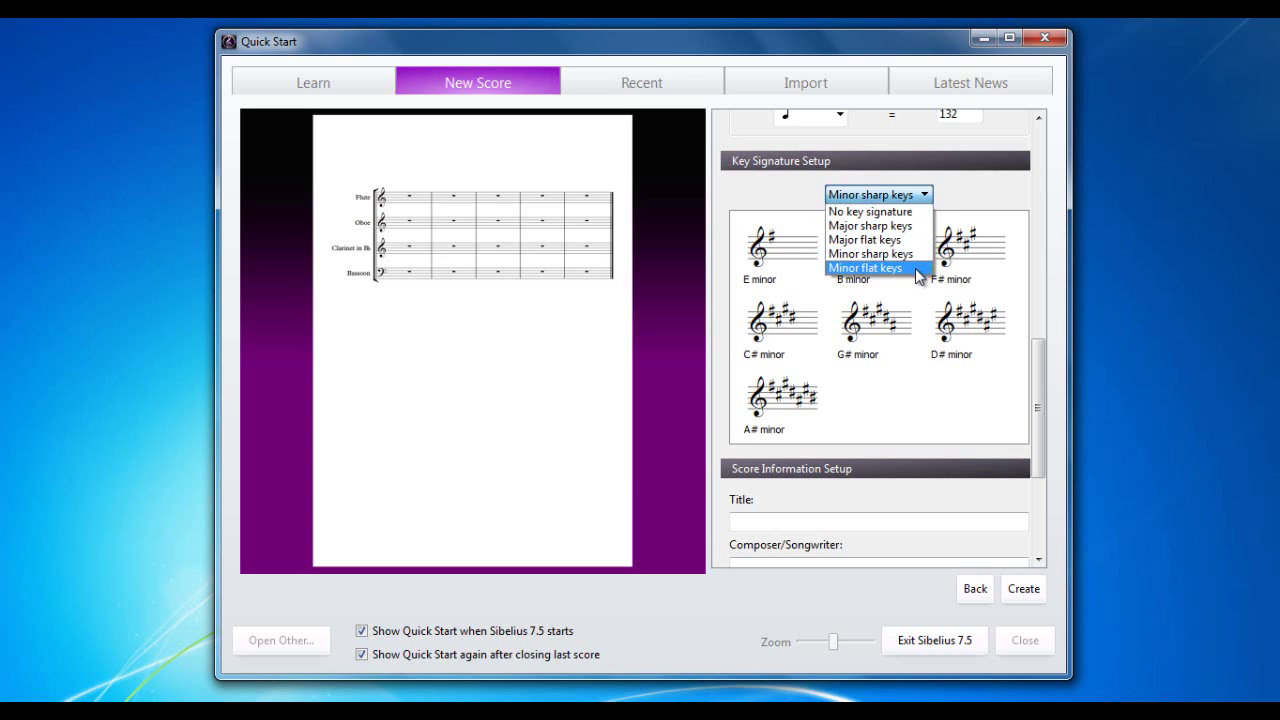
click(918, 267)
click(925, 195)
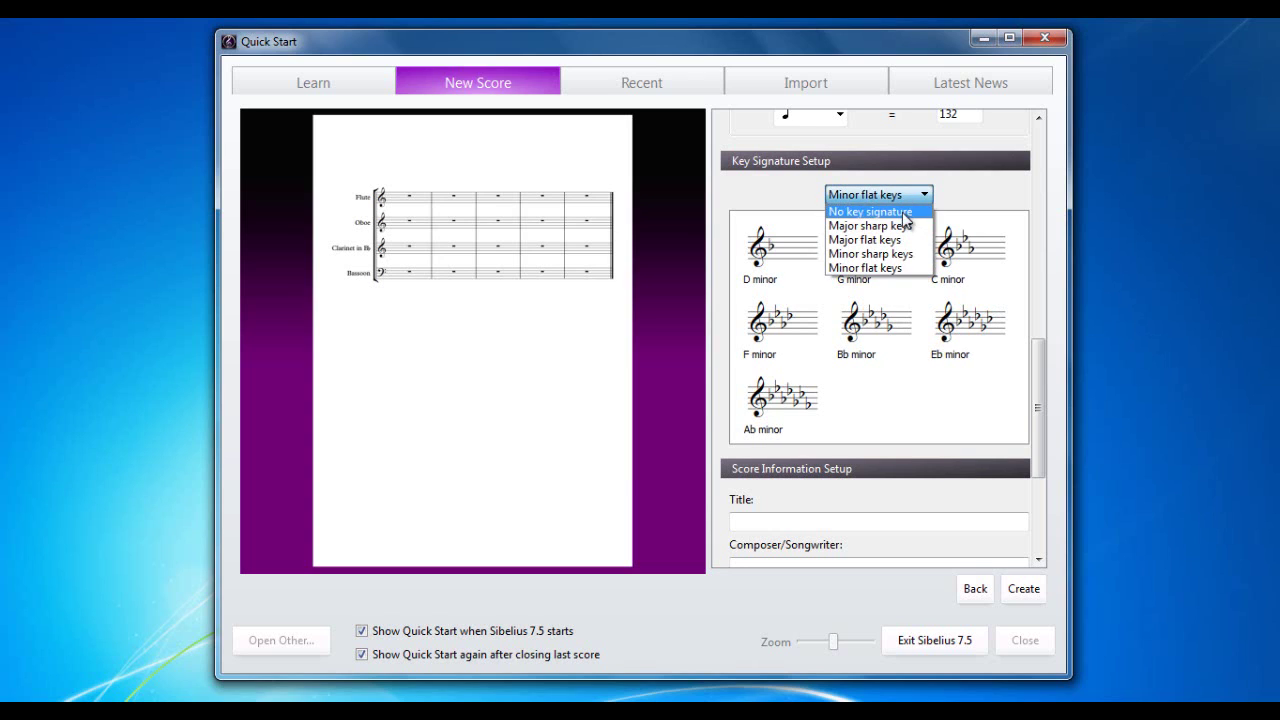
click(902, 210)
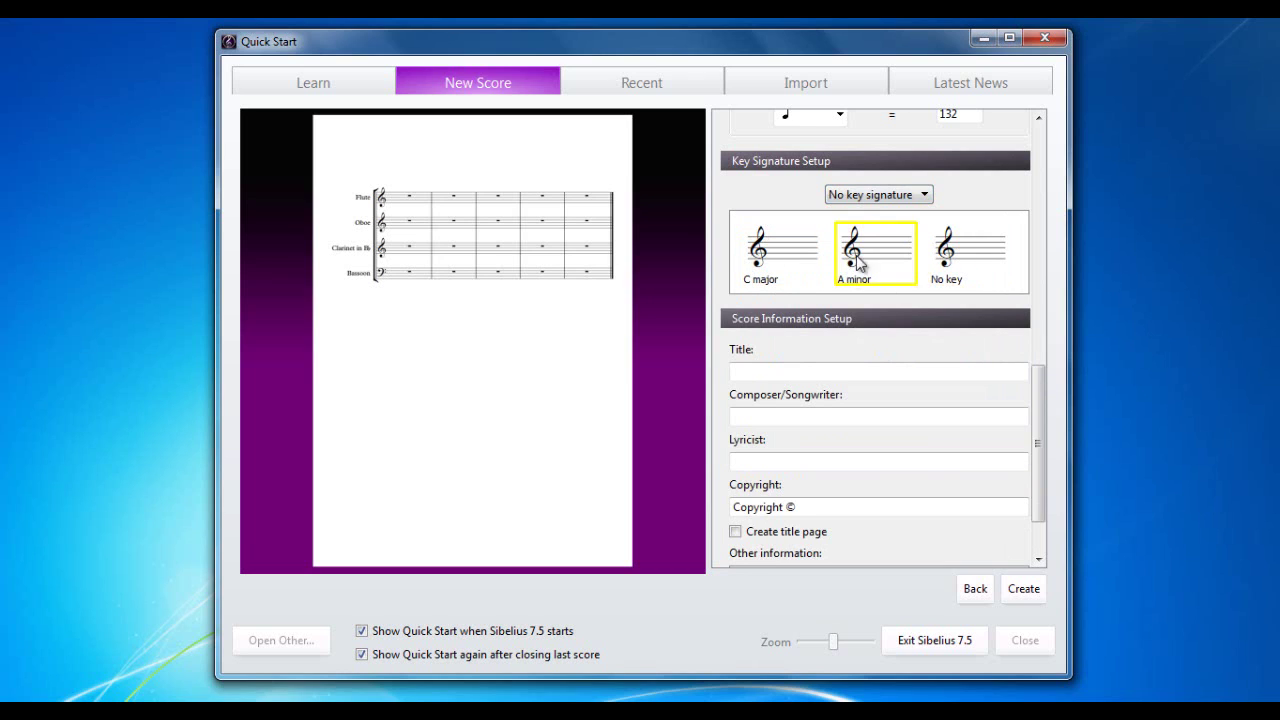
click(925, 196)
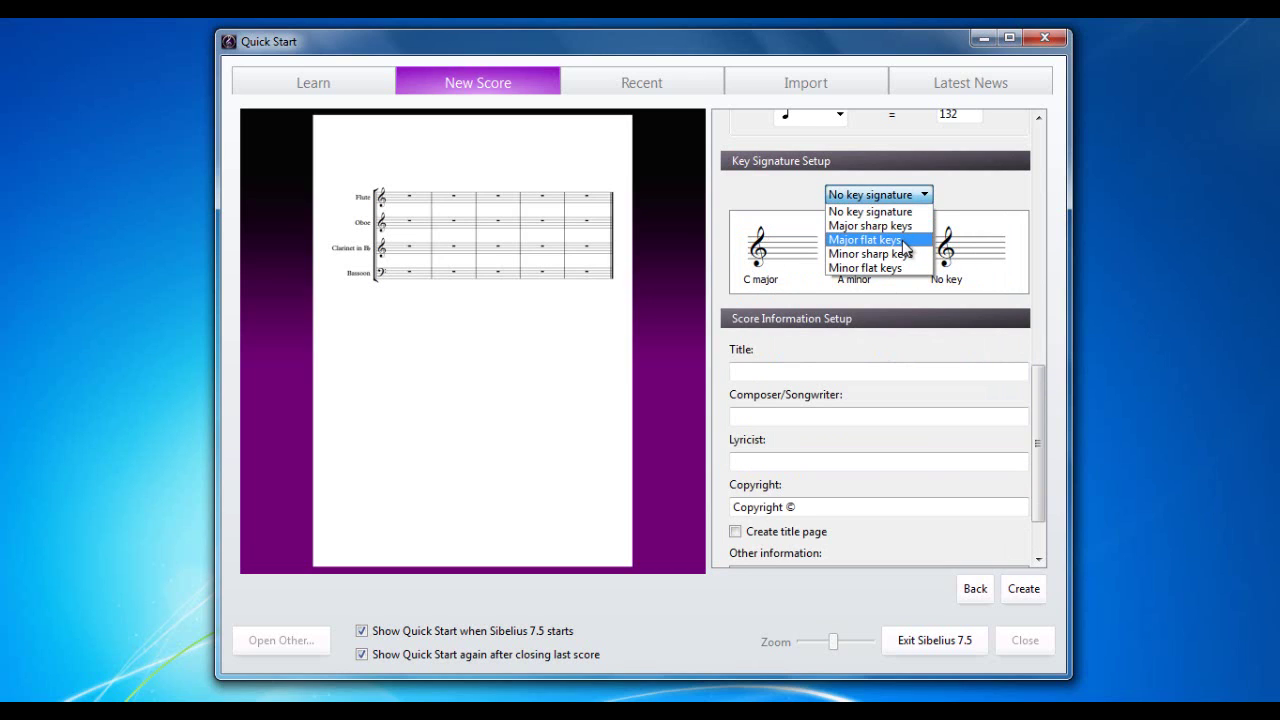
click(903, 241)
click(886, 254)
Step: Enter the score's song title and the composer's full name, correcting the surname
drag(1036, 358, 1037, 444)
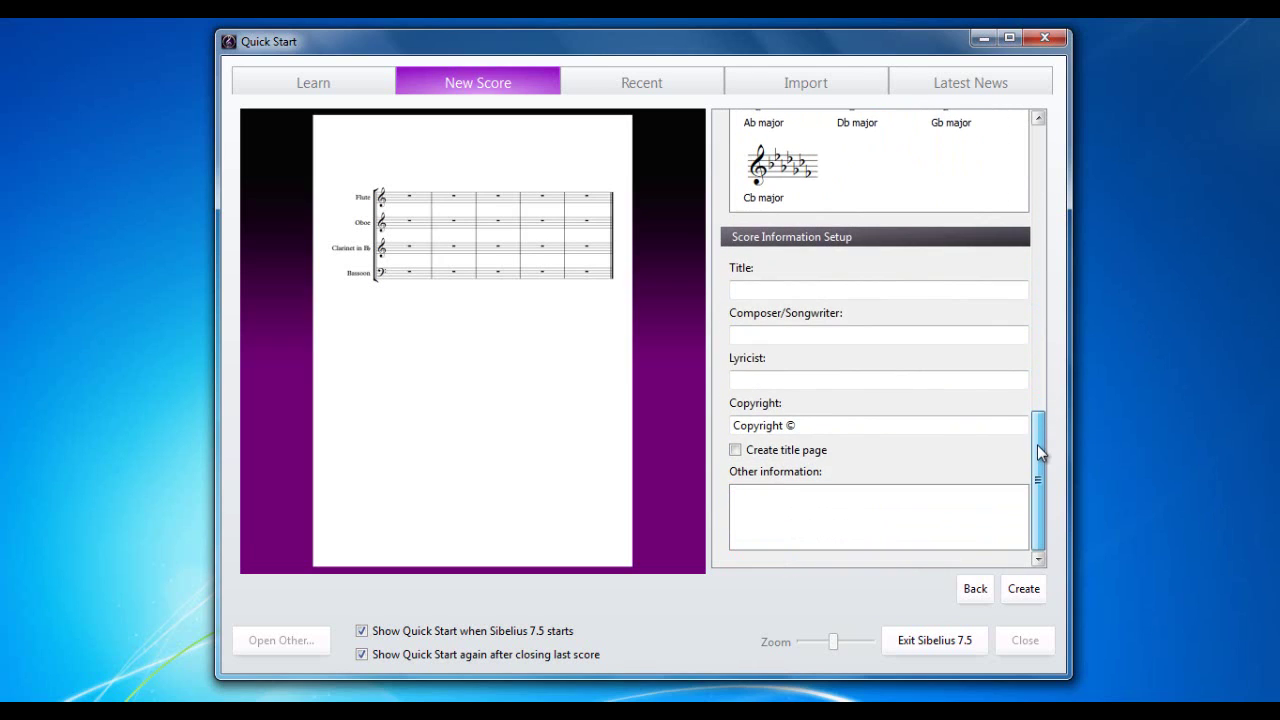
click(890, 290)
text(Martin)
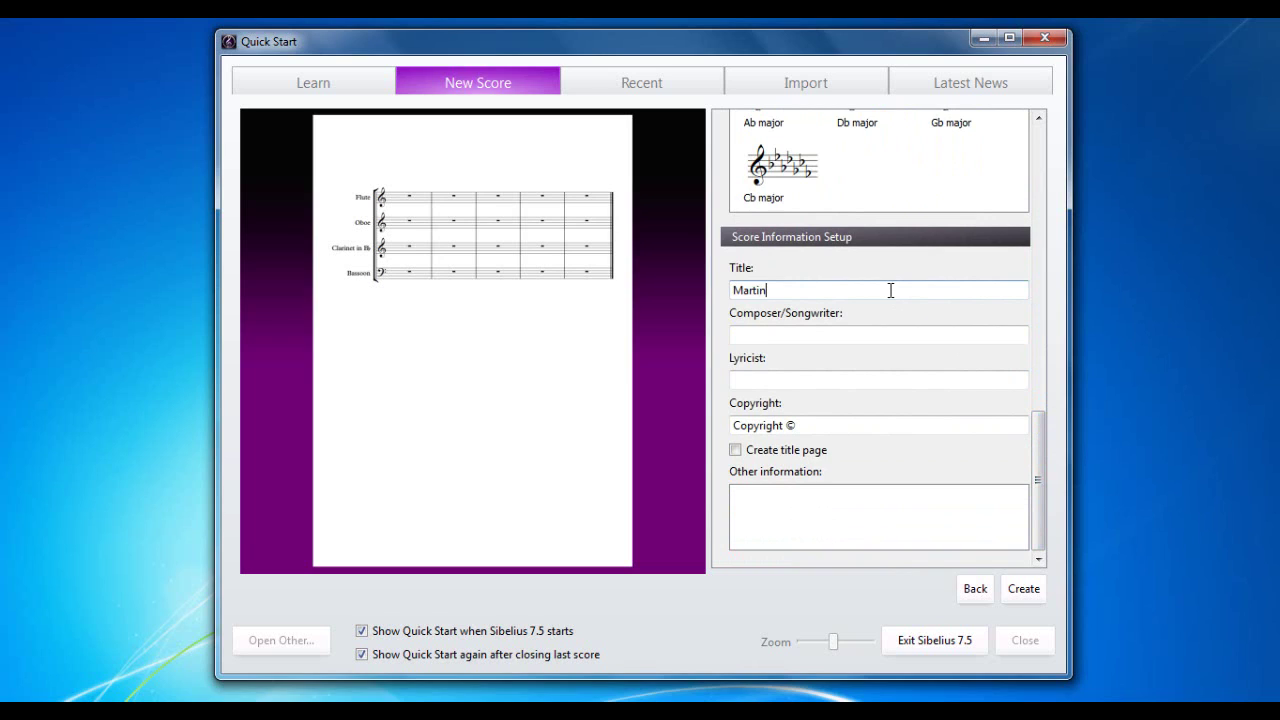
text('s new Song)
text(Martin TH)
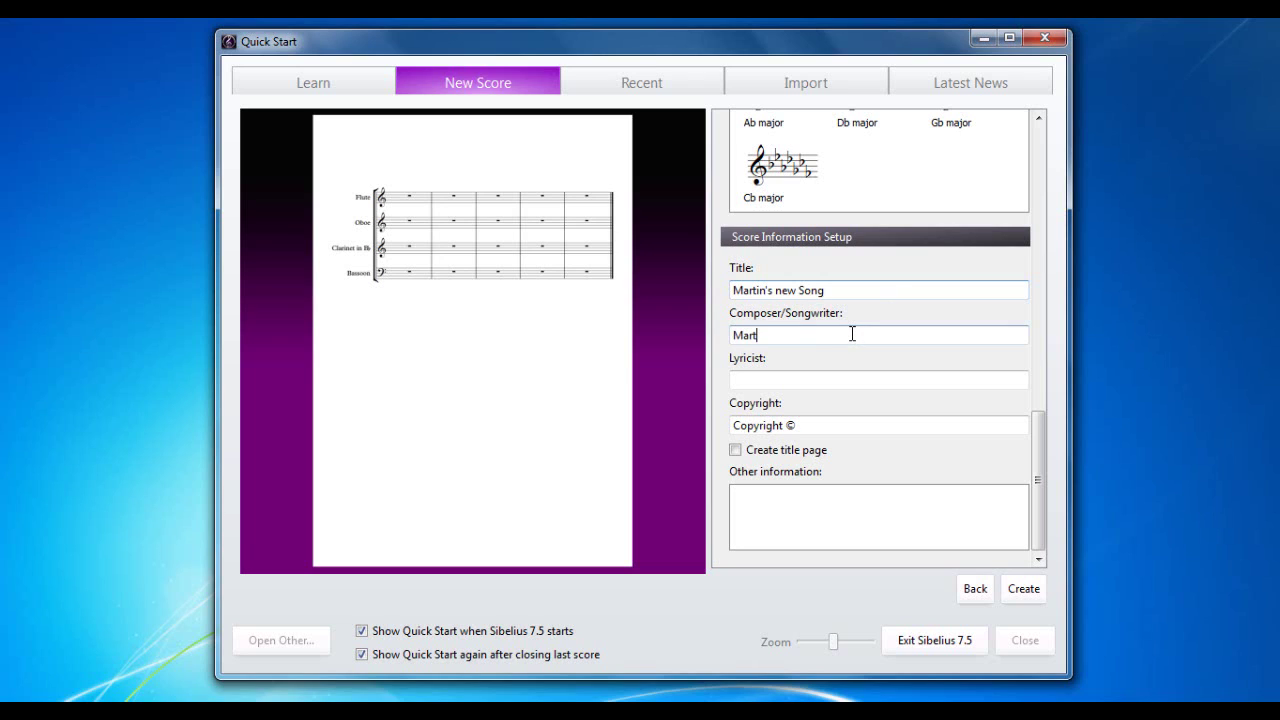
text(omson)
key(BackSpace)
key(BackSpace)
key(BackSpace)
key(BackSpace)
key(BackSpace)
key(BackSpace)
text(homson)
Step: Fill in the lyricist's initialled name and the copyright line '2014 LoNoteMusic'
click(799, 379)
text(M.)
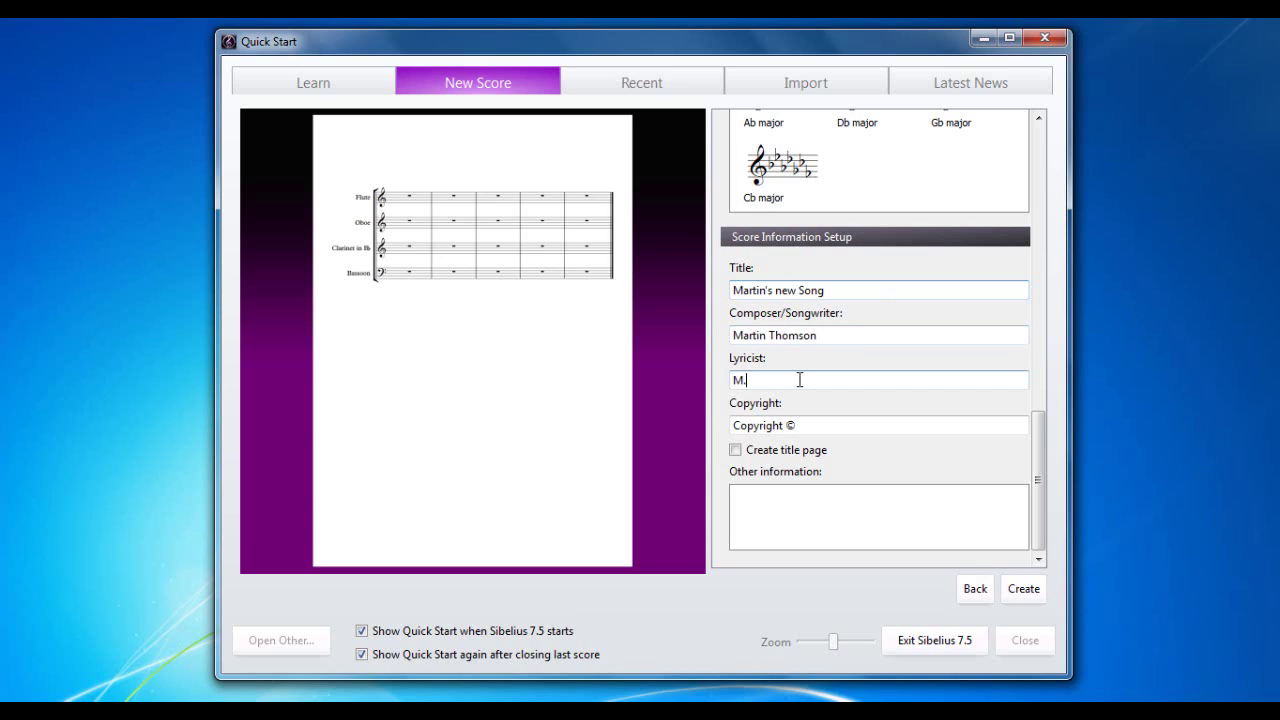
text( Thomson)
click(813, 427)
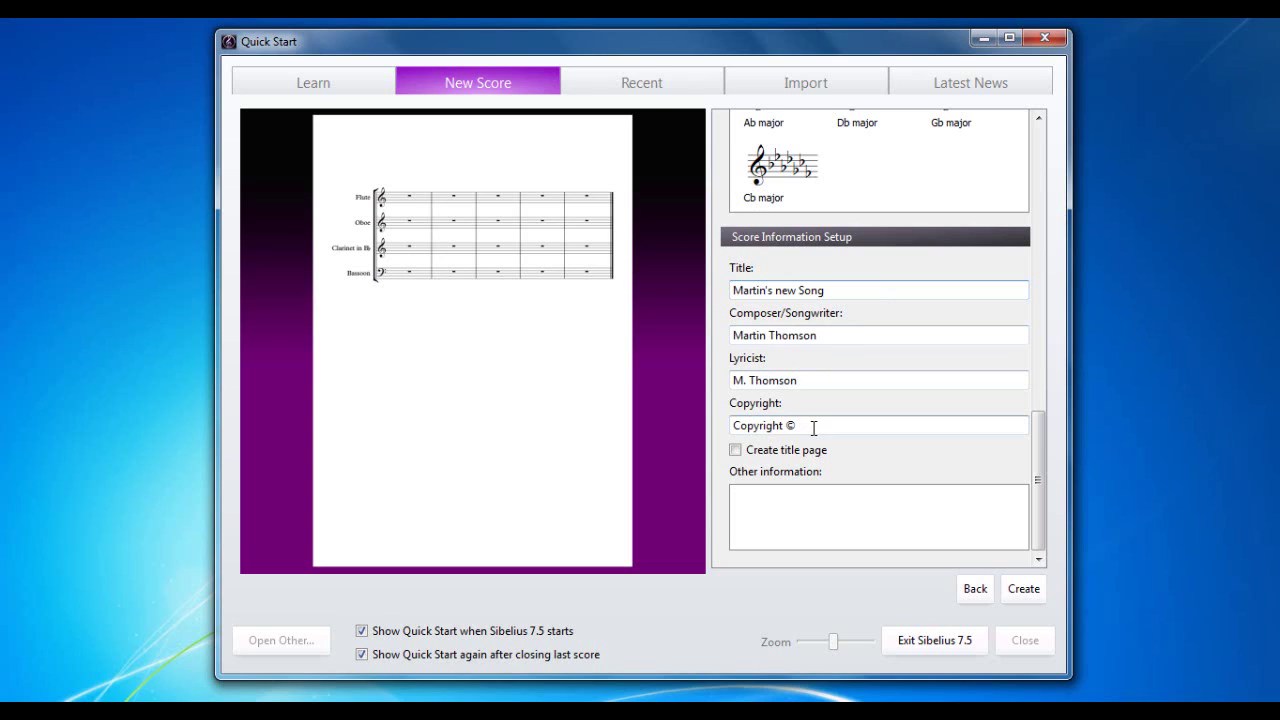
text(2014 LoNoteMusic)
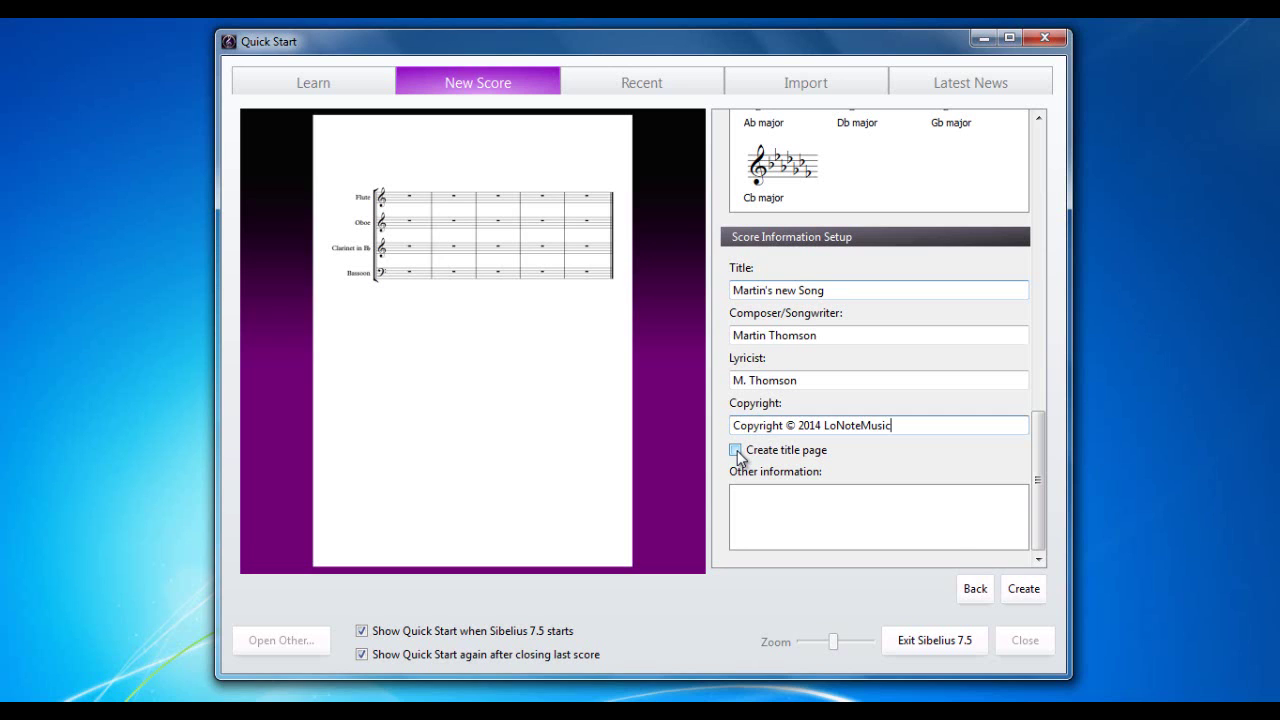
Step: Create the wind quartet score from the finished Quick Start settings
click(1023, 589)
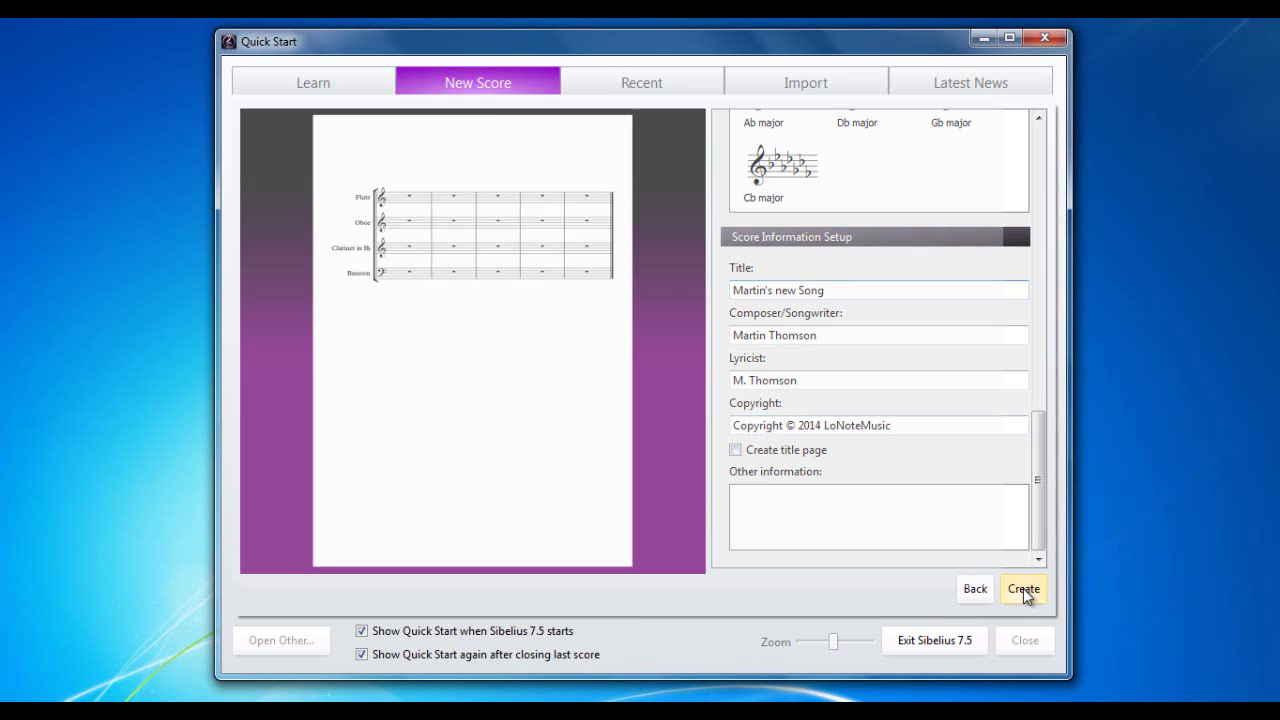